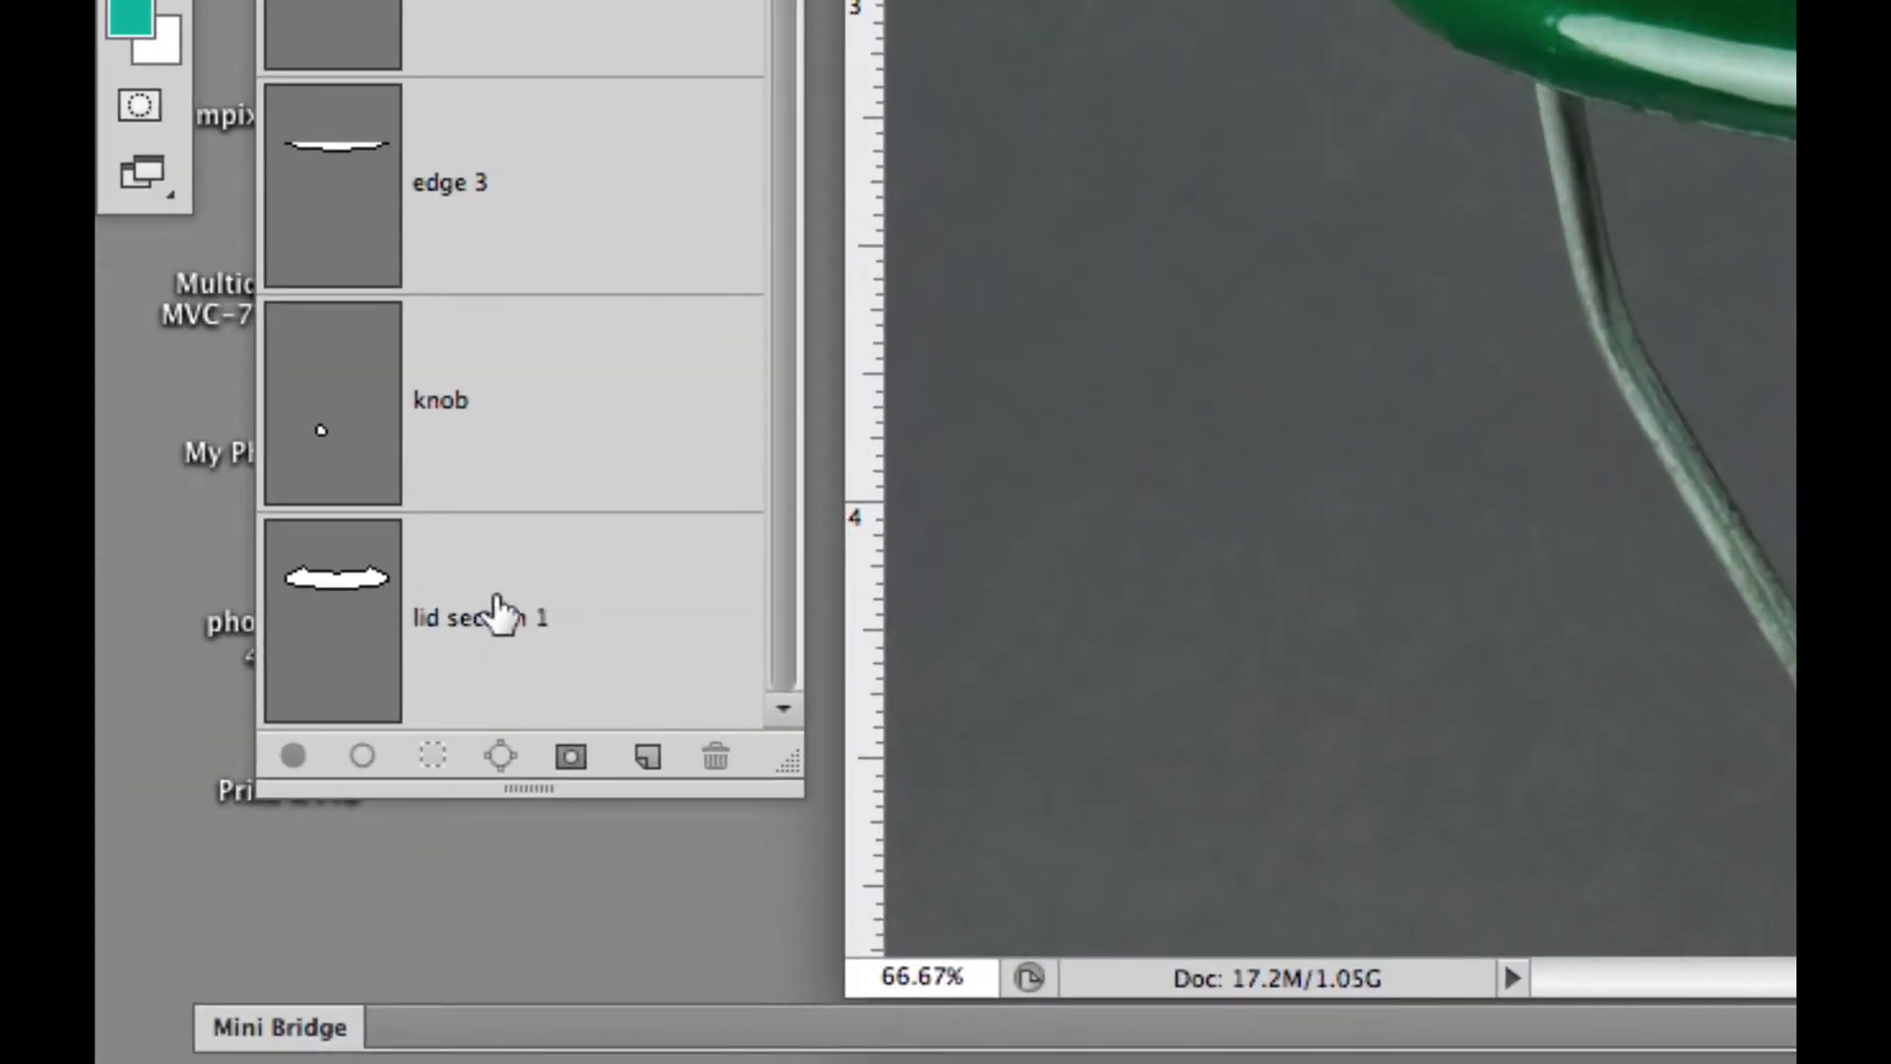
# Select the lid section 1 path in the Paths panel
pyautogui.click(496, 594)
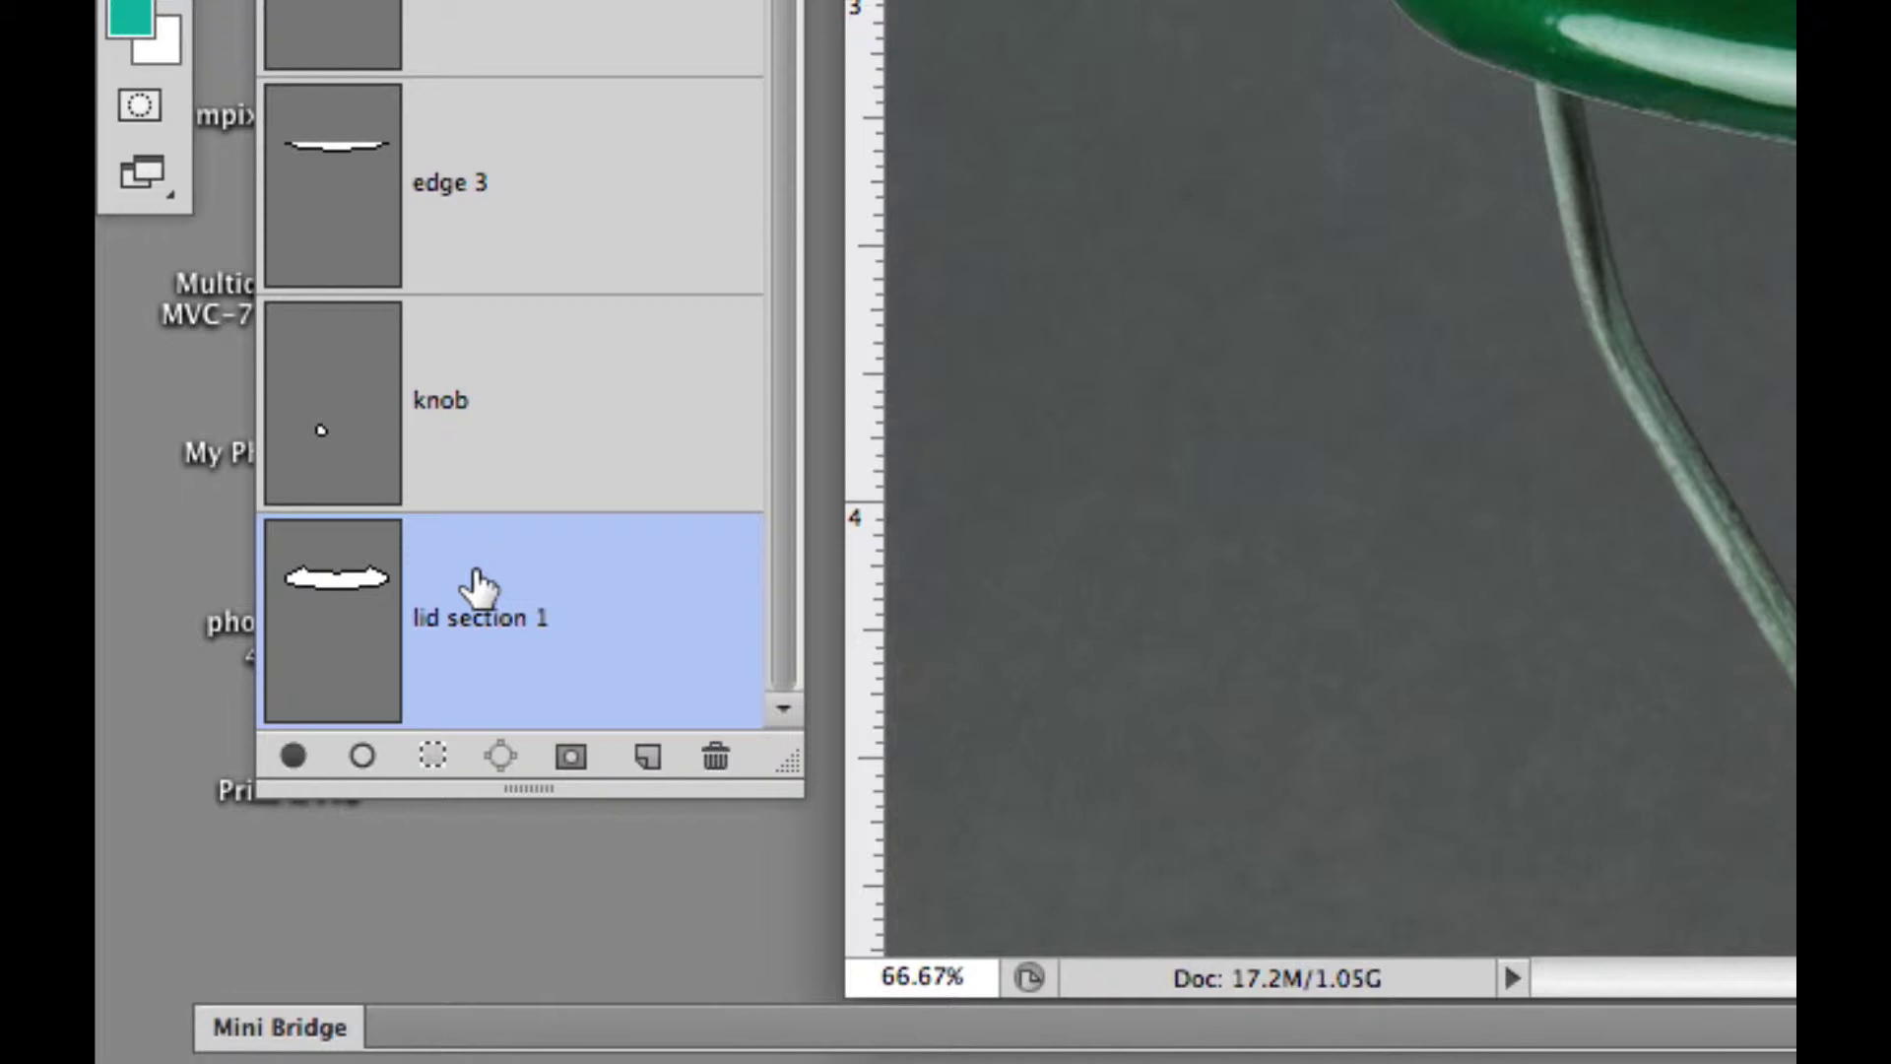
# Duplicate lid section 1 and rename 'lid section 1 copy' to 'lid section 2'
pyautogui.moveTo(480, 588); pyautogui.dragTo(640, 746)
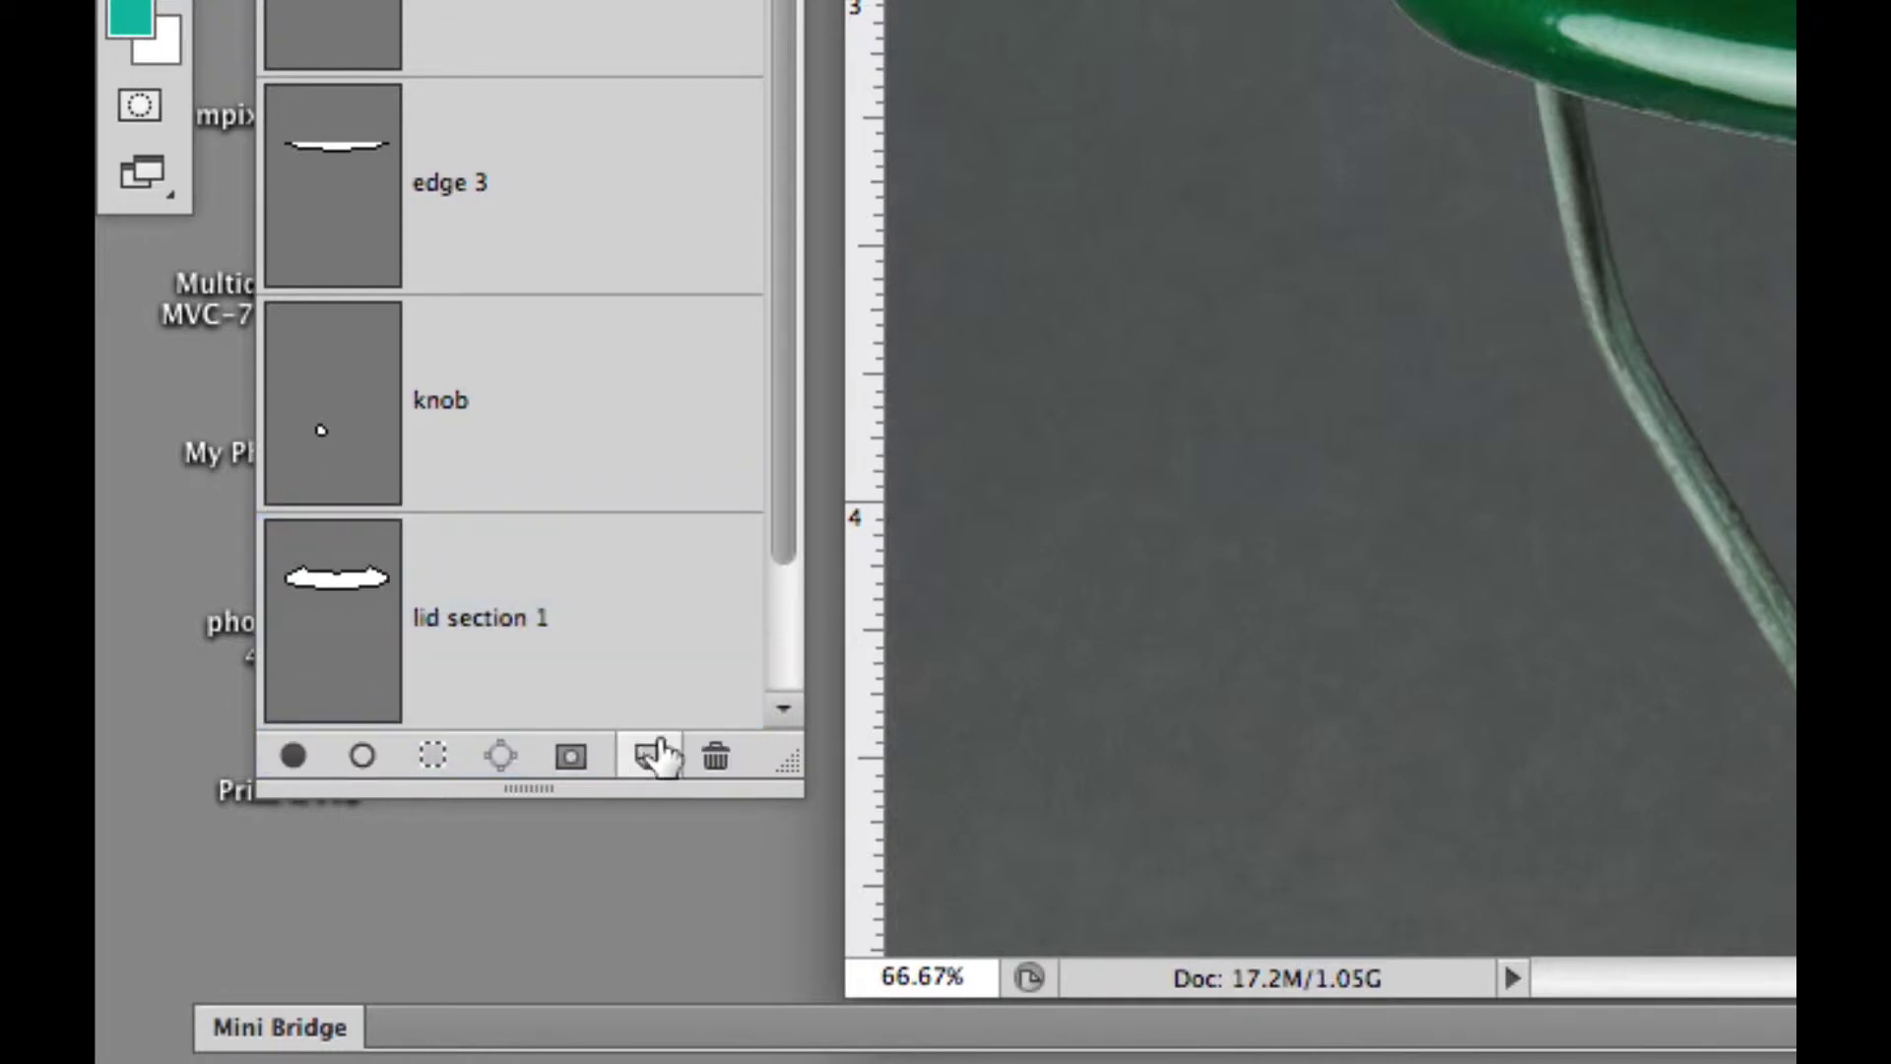
pyautogui.moveTo(783, 443); pyautogui.dragTo(789, 634)
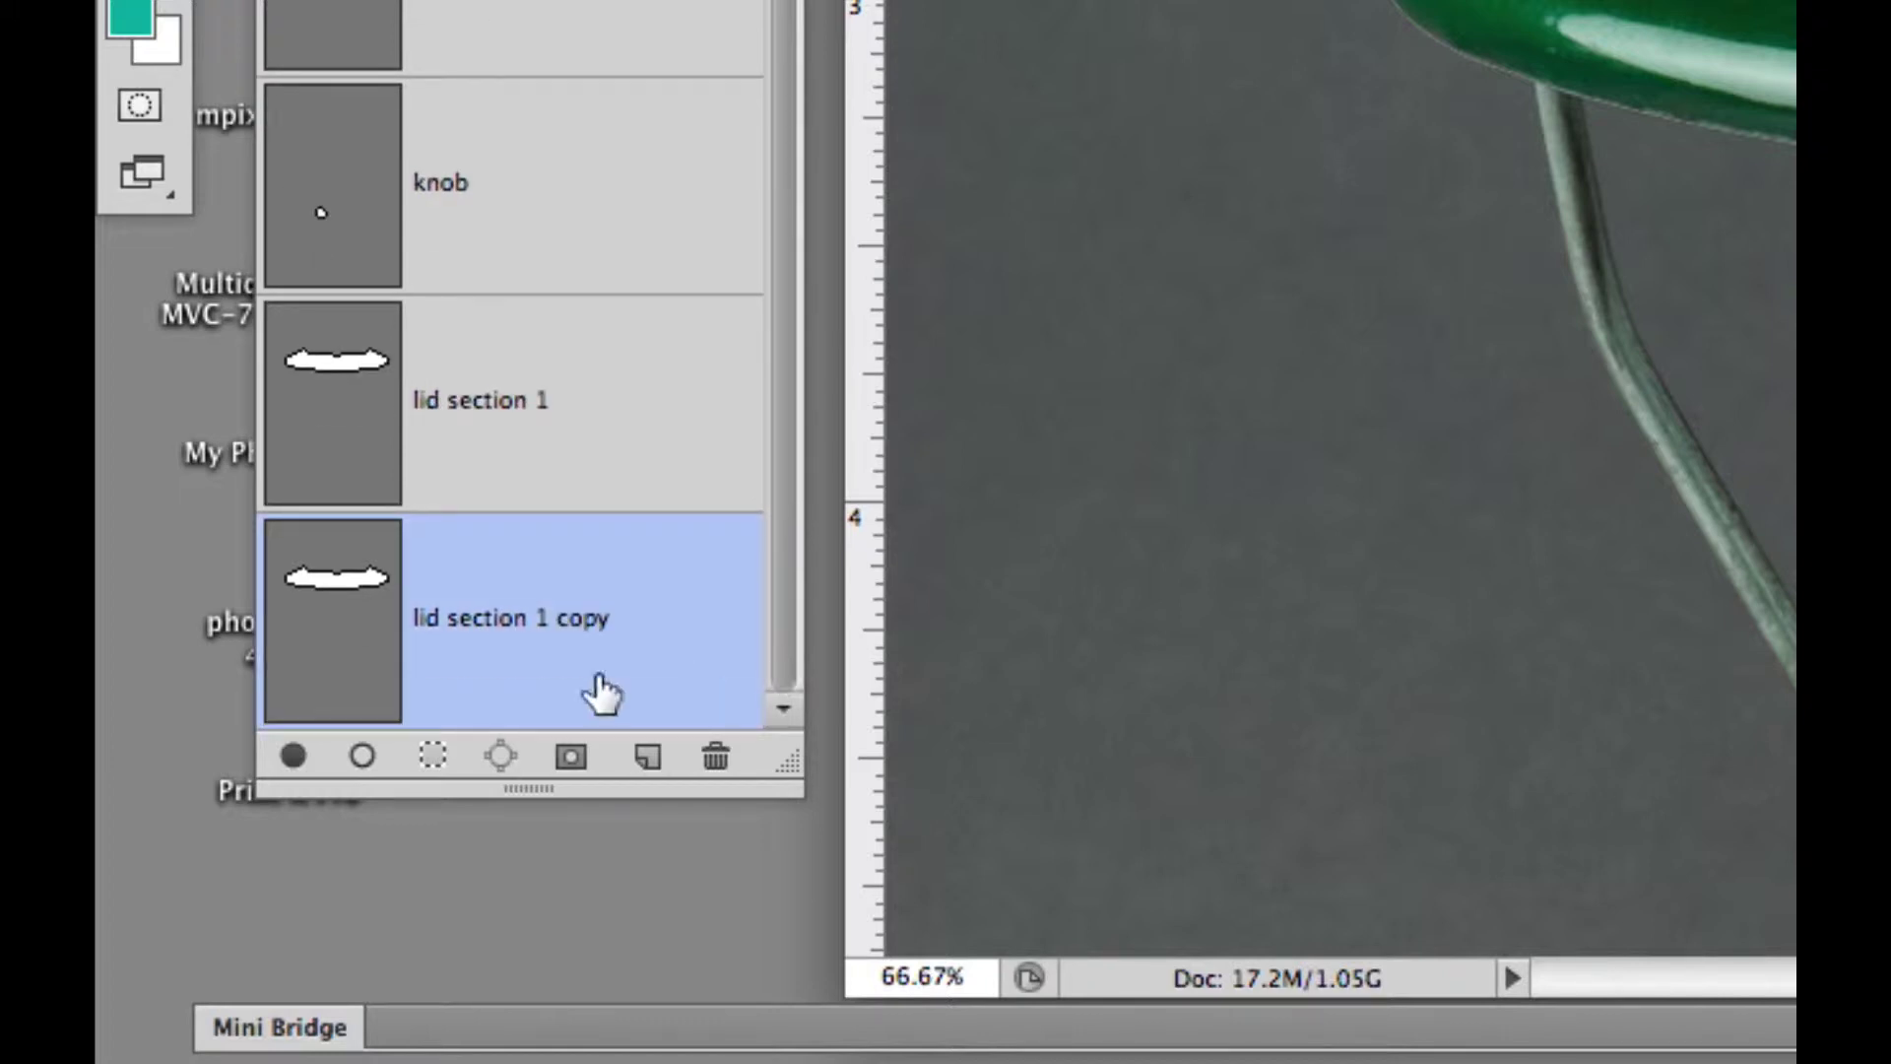
pyautogui.doubleClick(519, 622)
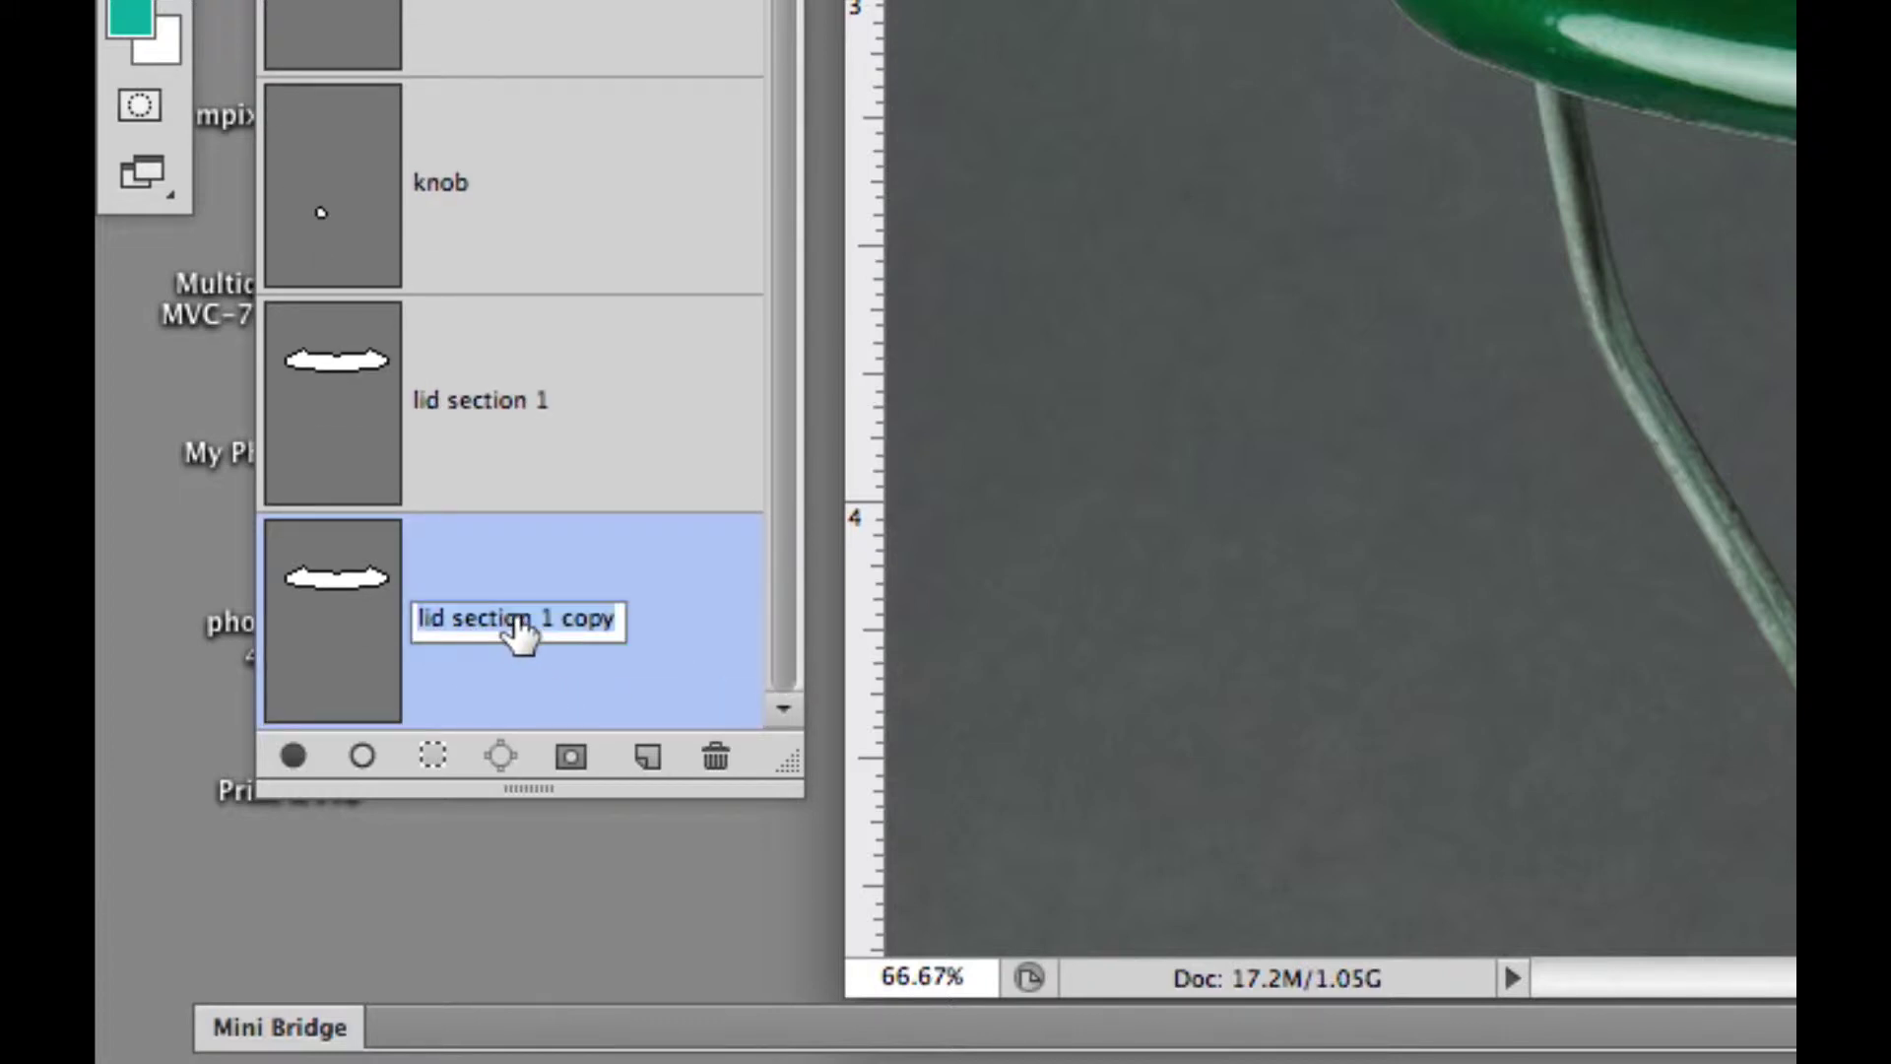
pyautogui.click(616, 623)
pyautogui.press('super+a')
pyautogui.click(613, 621)
pyautogui.press('BackSpace')
pyautogui.press('BackSpace')
pyautogui.press('BackSpace')
pyautogui.press('BackSpace')
pyautogui.press('BackSpace')
pyautogui.press('BackSpace')
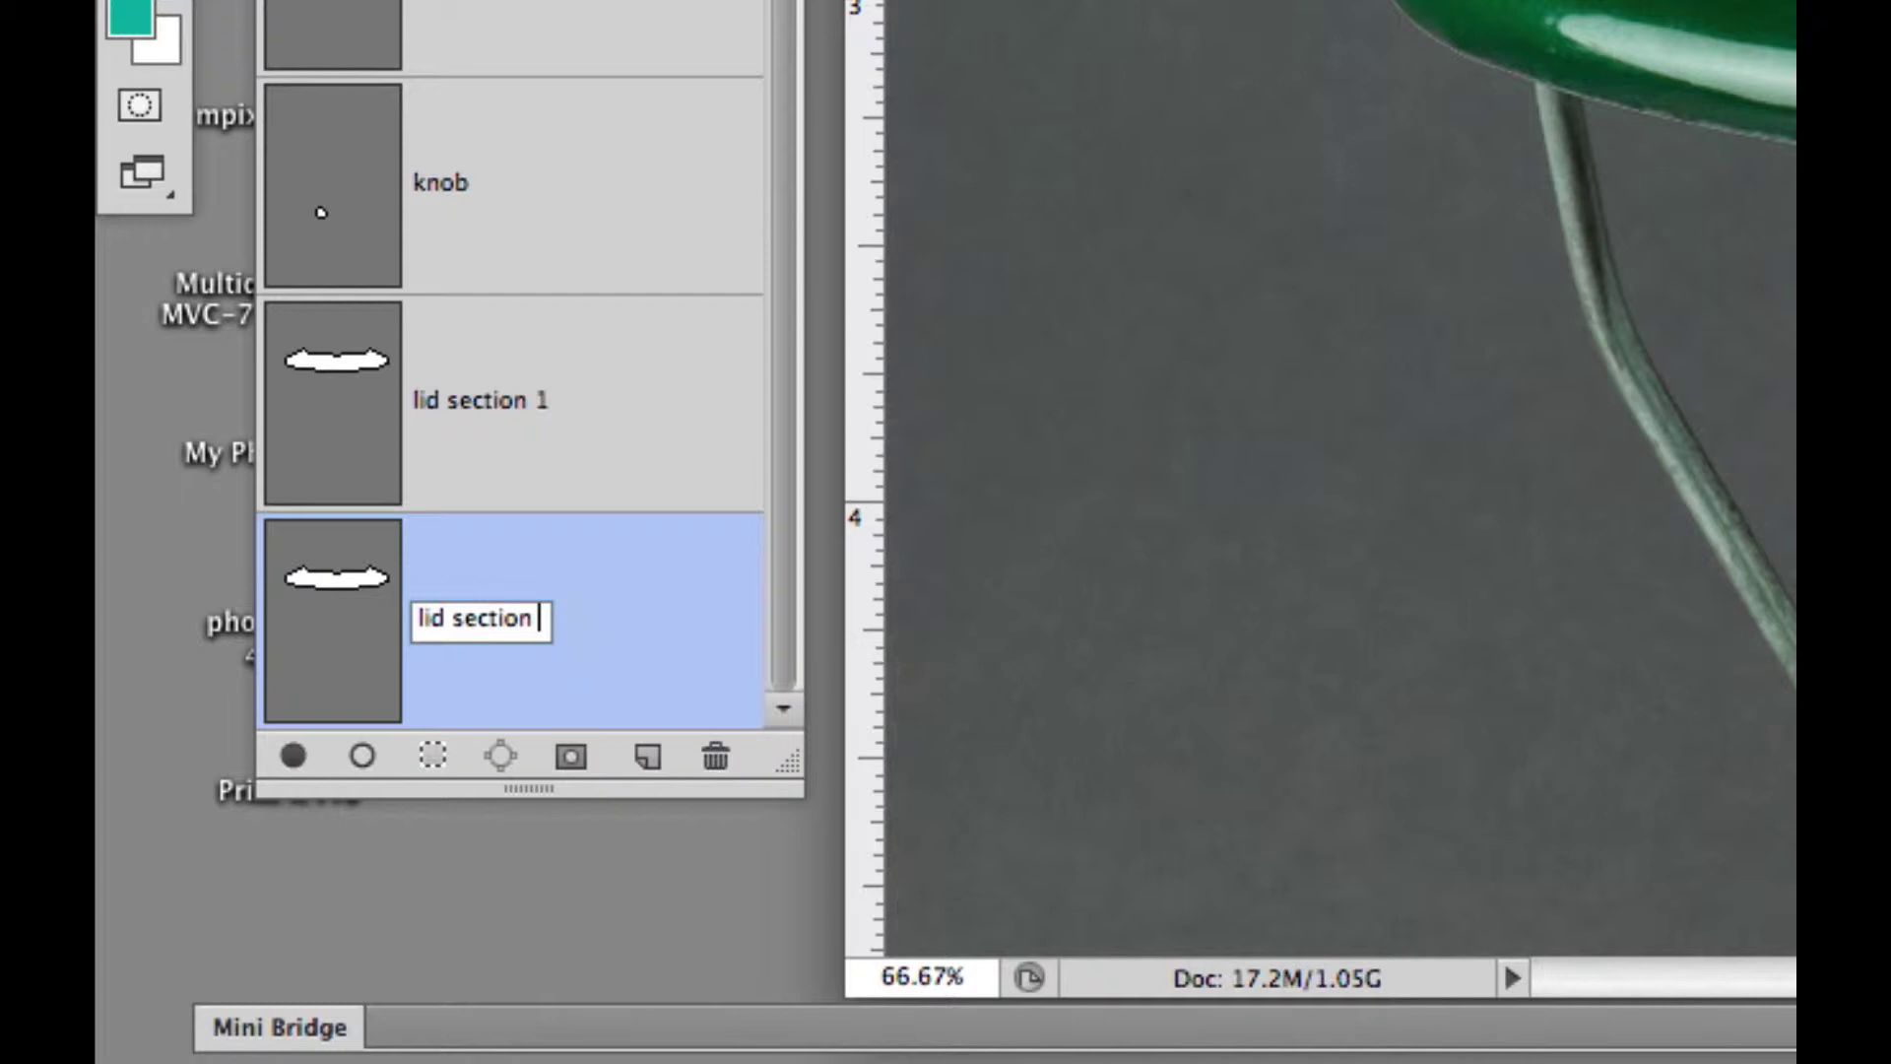
pyautogui.write('2')
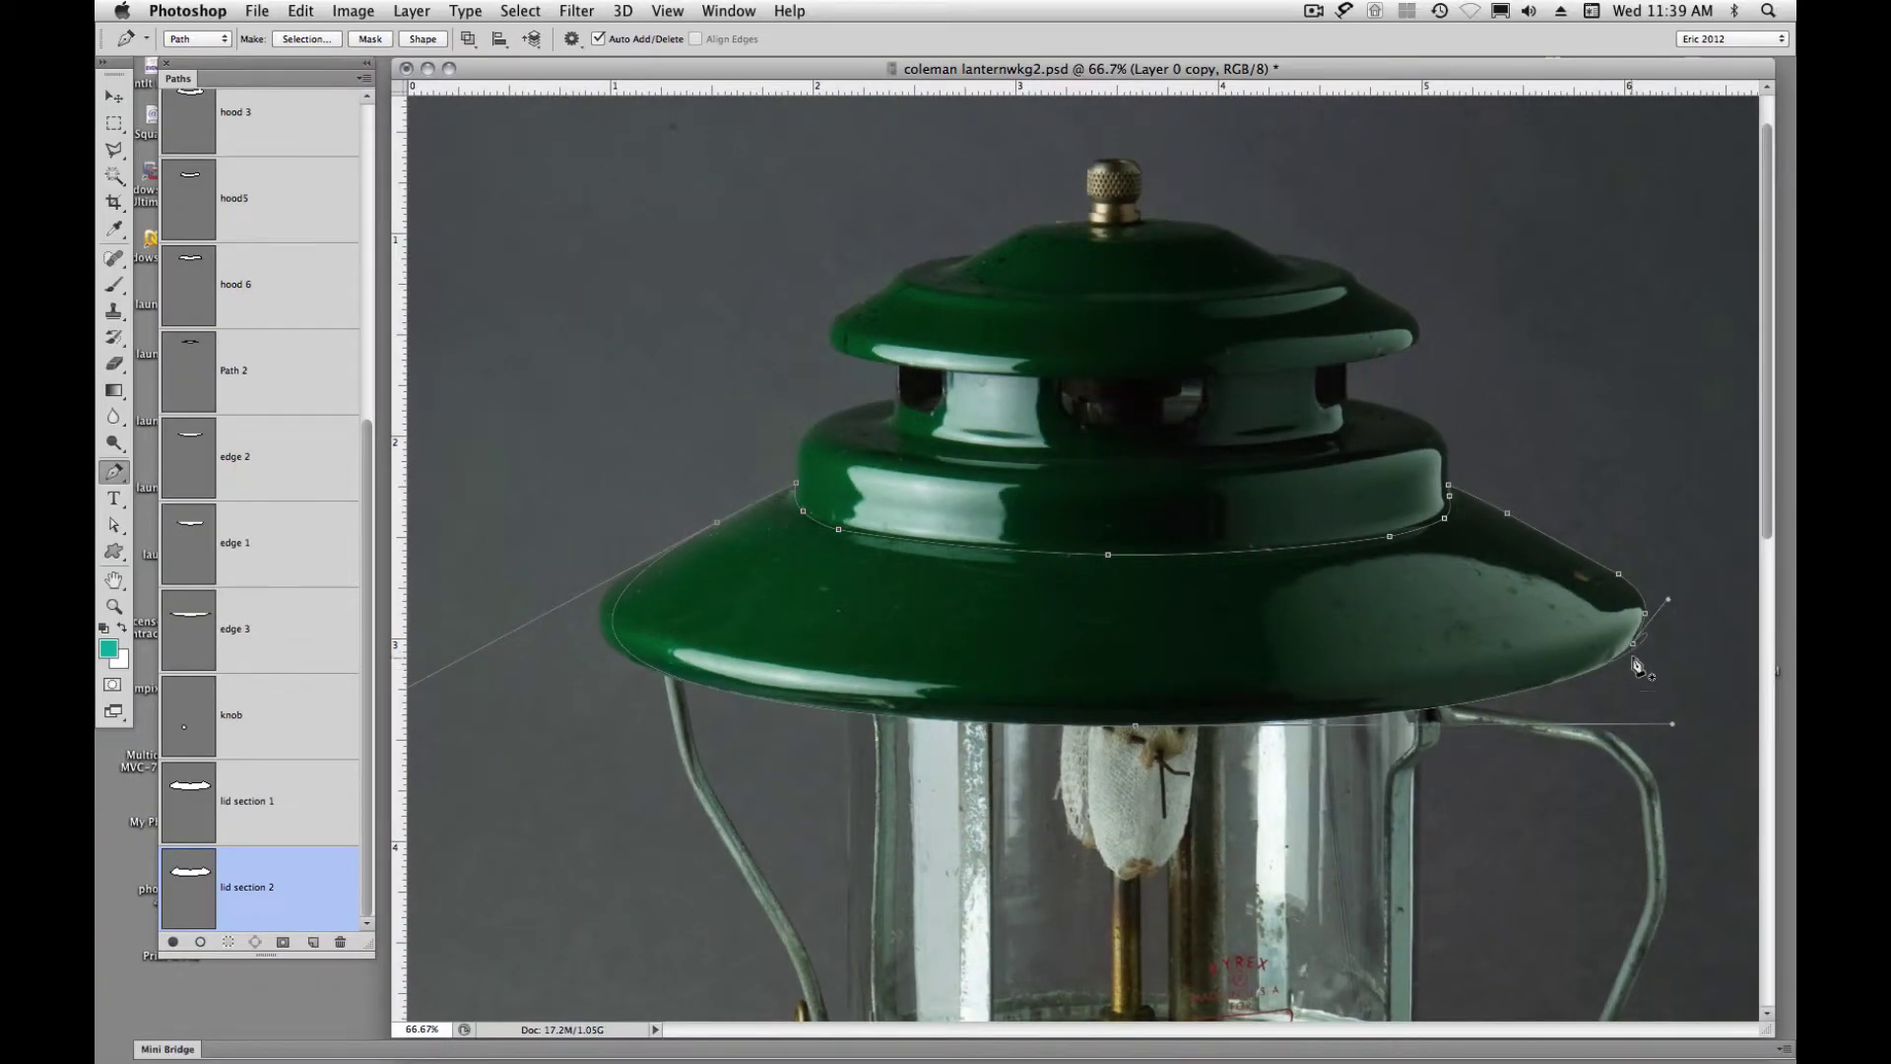
# Delete the upper-left rim anchor and the three right-hand anchors from lid section 2
pyautogui.press('super+z')
pyautogui.click(717, 524)
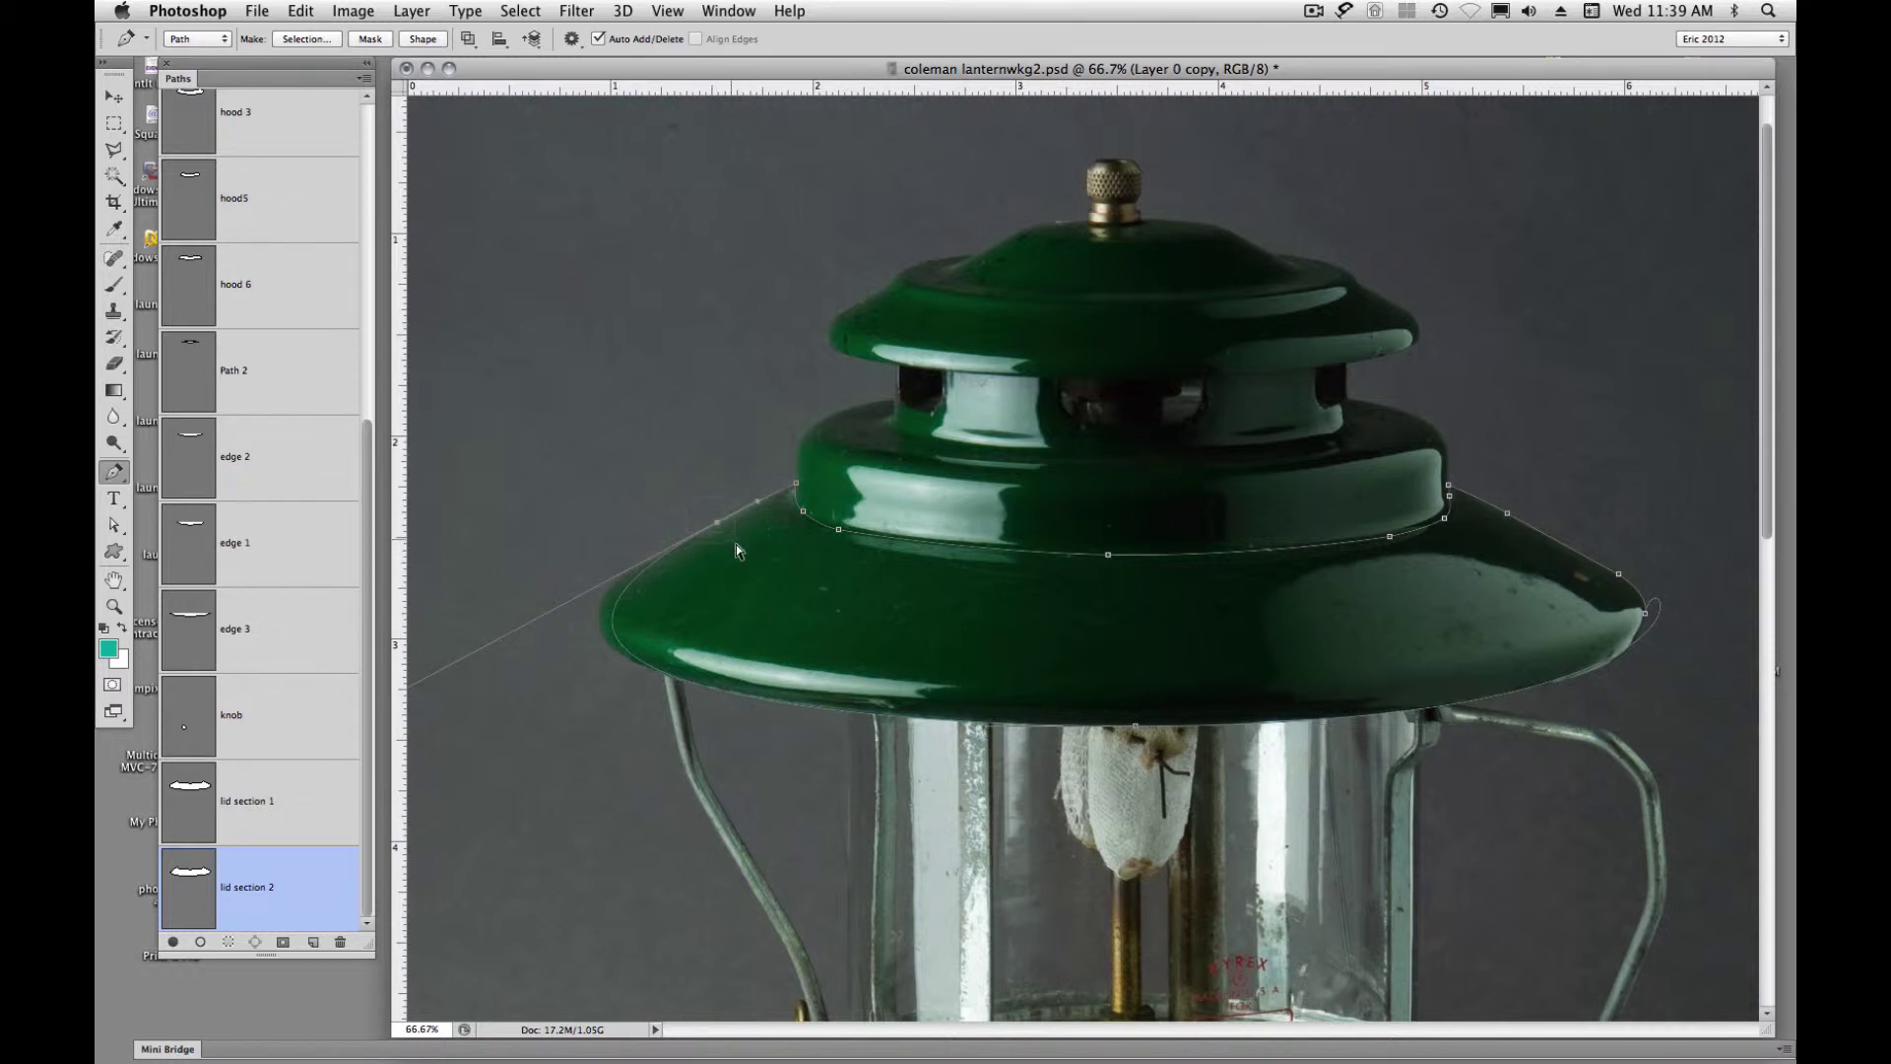
pyautogui.keyDown('super'); pyautogui.click(736, 546); pyautogui.keyUp('super')
pyautogui.press('BackSpace')
pyautogui.moveTo(1682, 666); pyautogui.dragTo(1682, 667)
pyautogui.press('super+z')
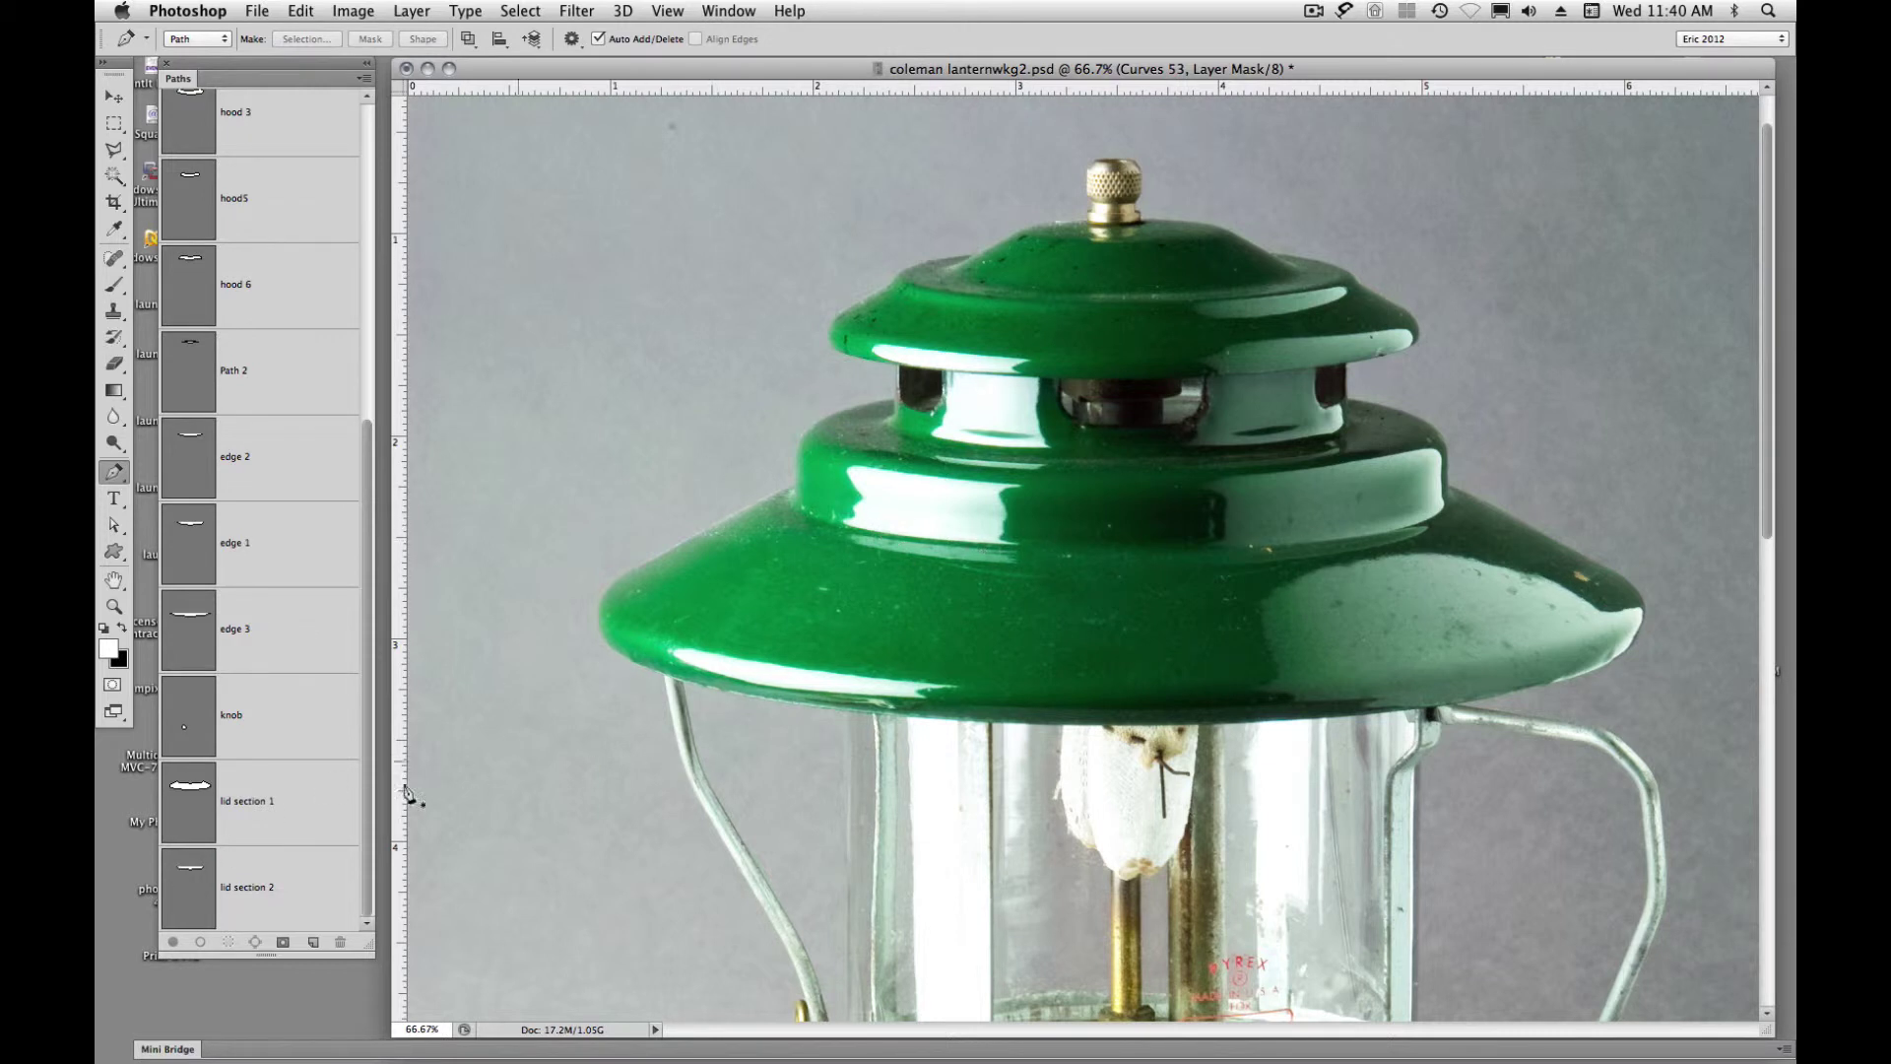
# Show lid section 2, zoom into the hood's left side, and add anchors up the middle tier's left curve
pyautogui.click(192, 879)
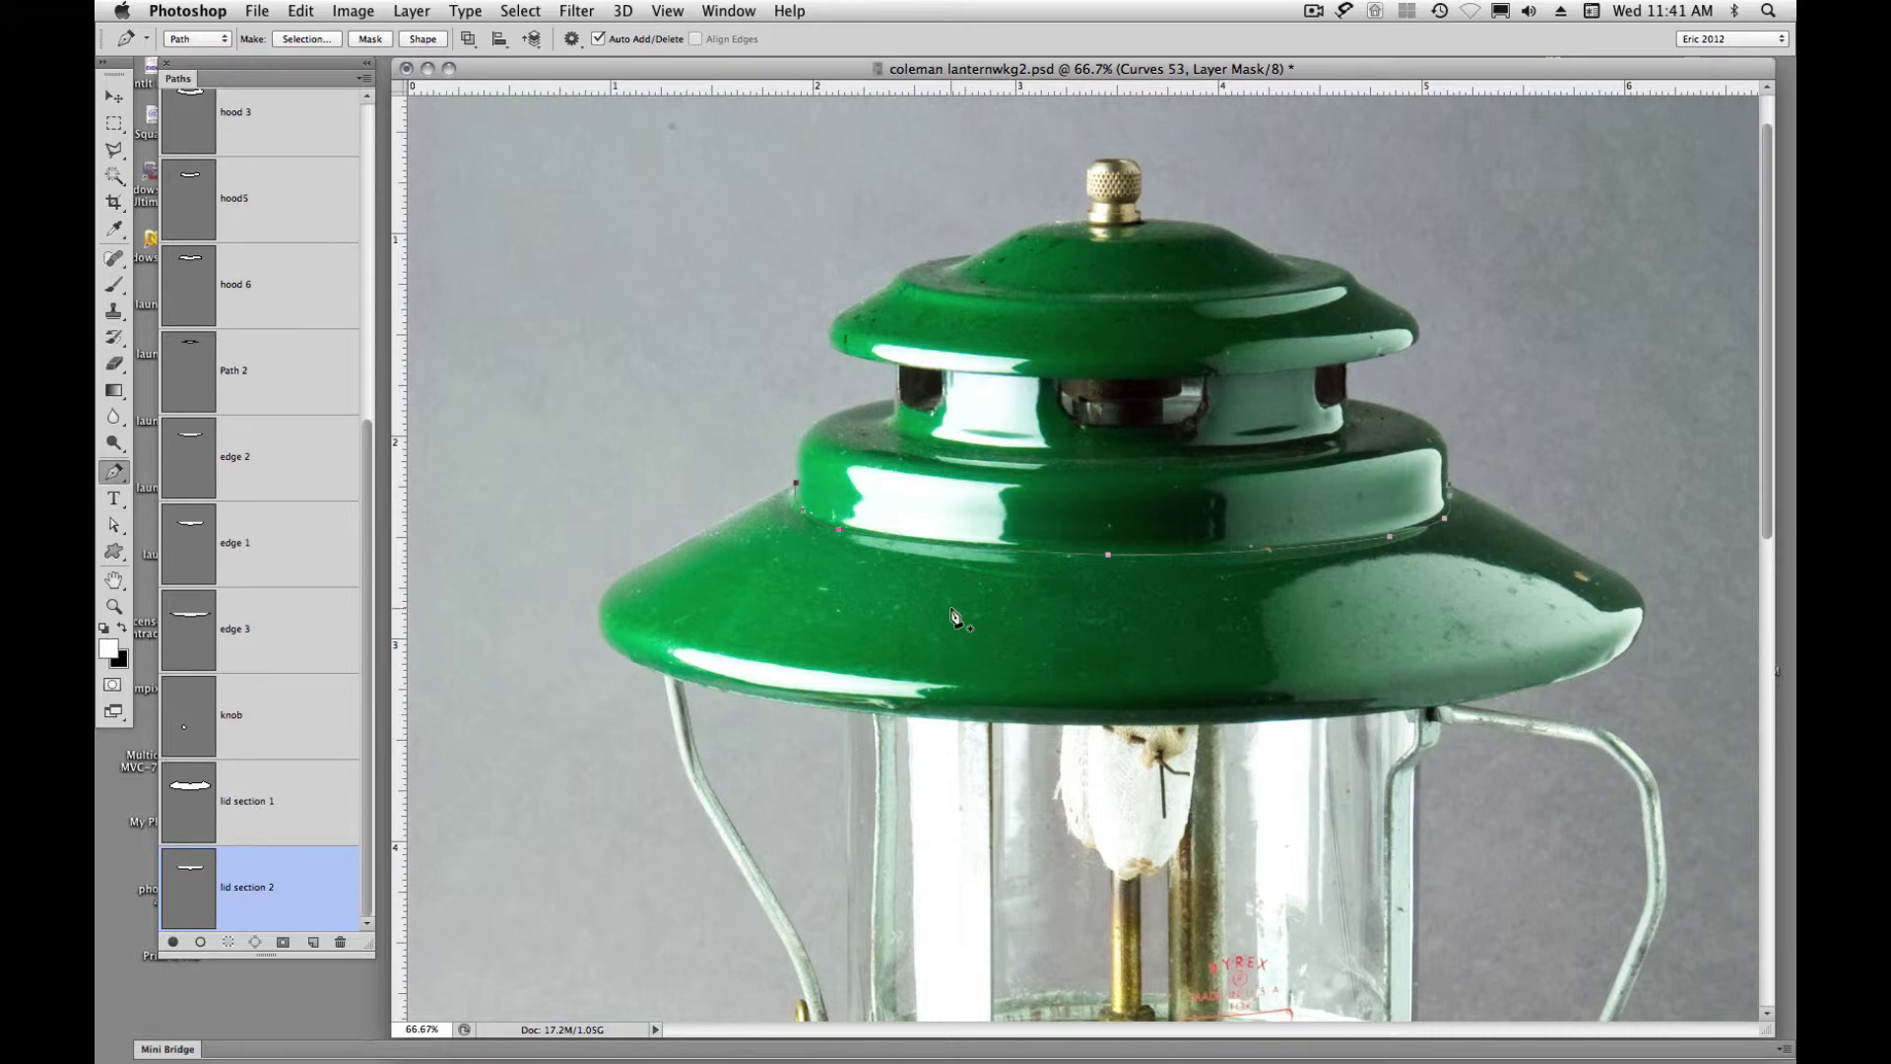
pyautogui.click(894, 499)
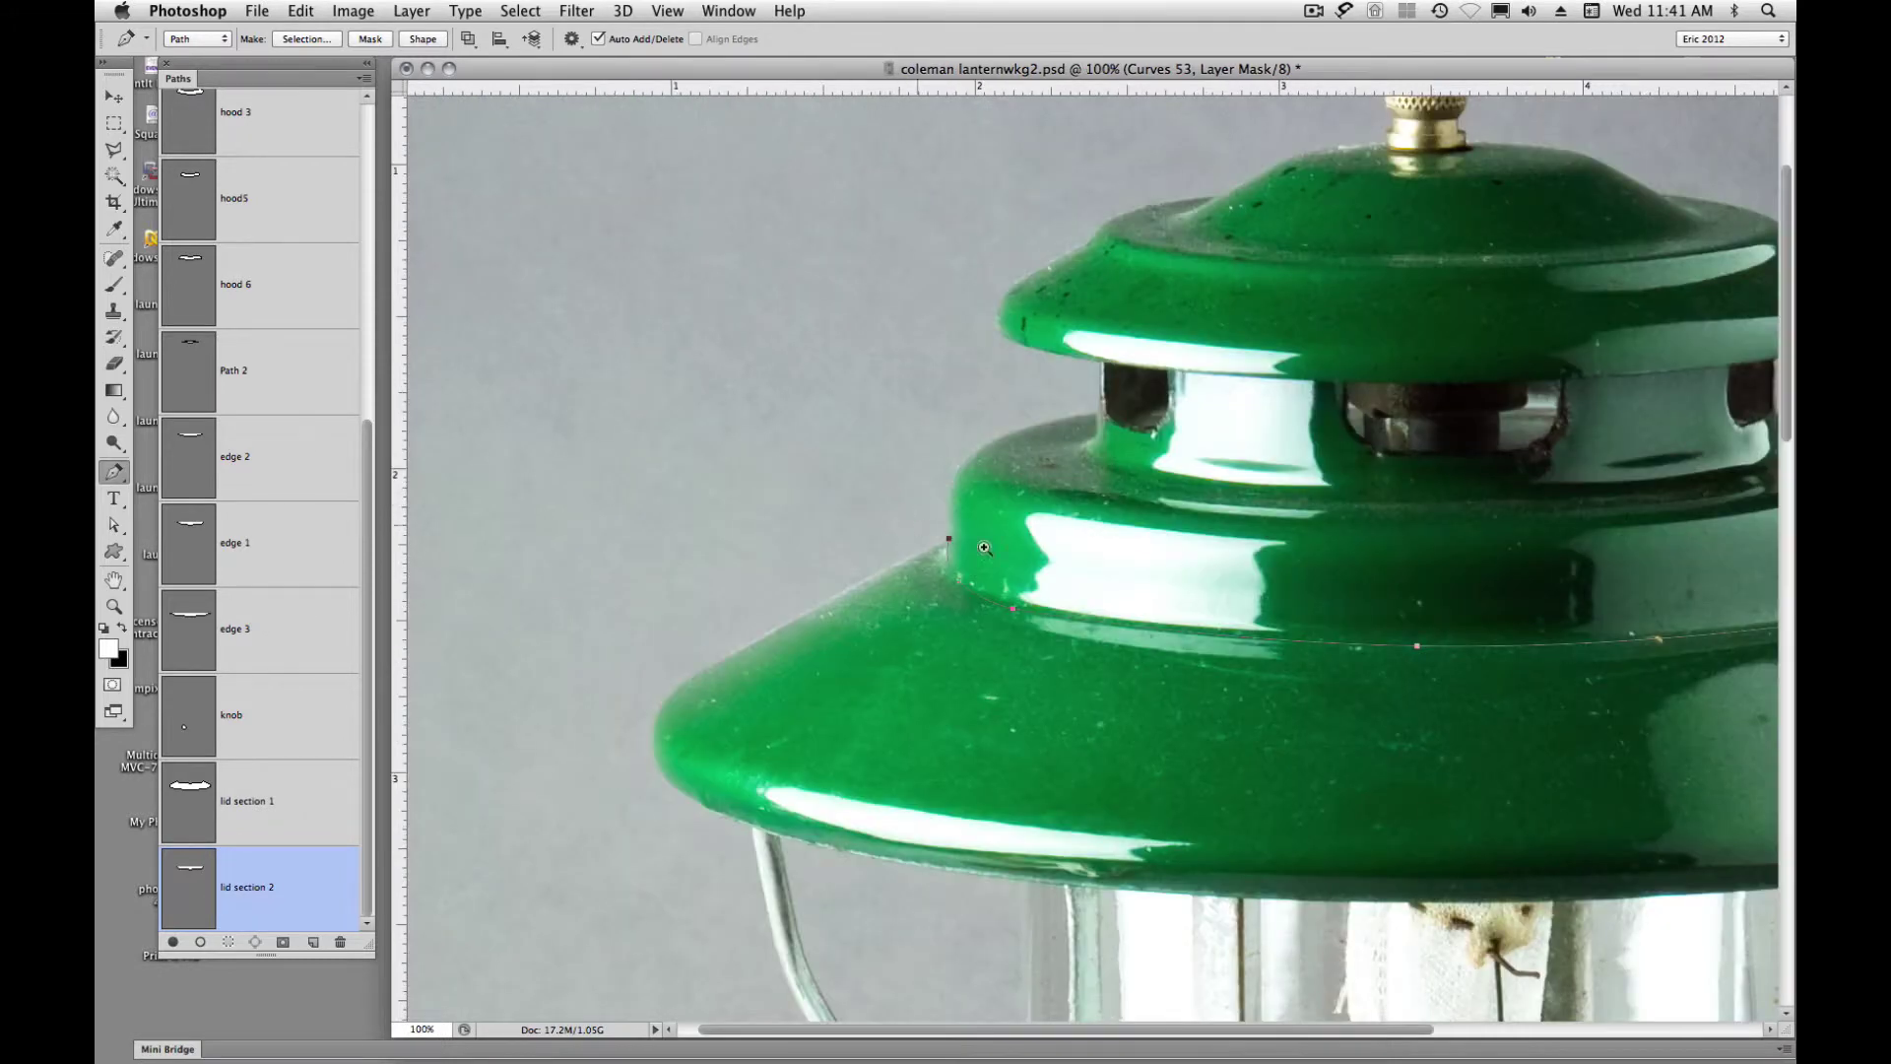
pyautogui.click(1092, 544)
pyautogui.moveTo(1025, 553); pyautogui.dragTo(812, 678)
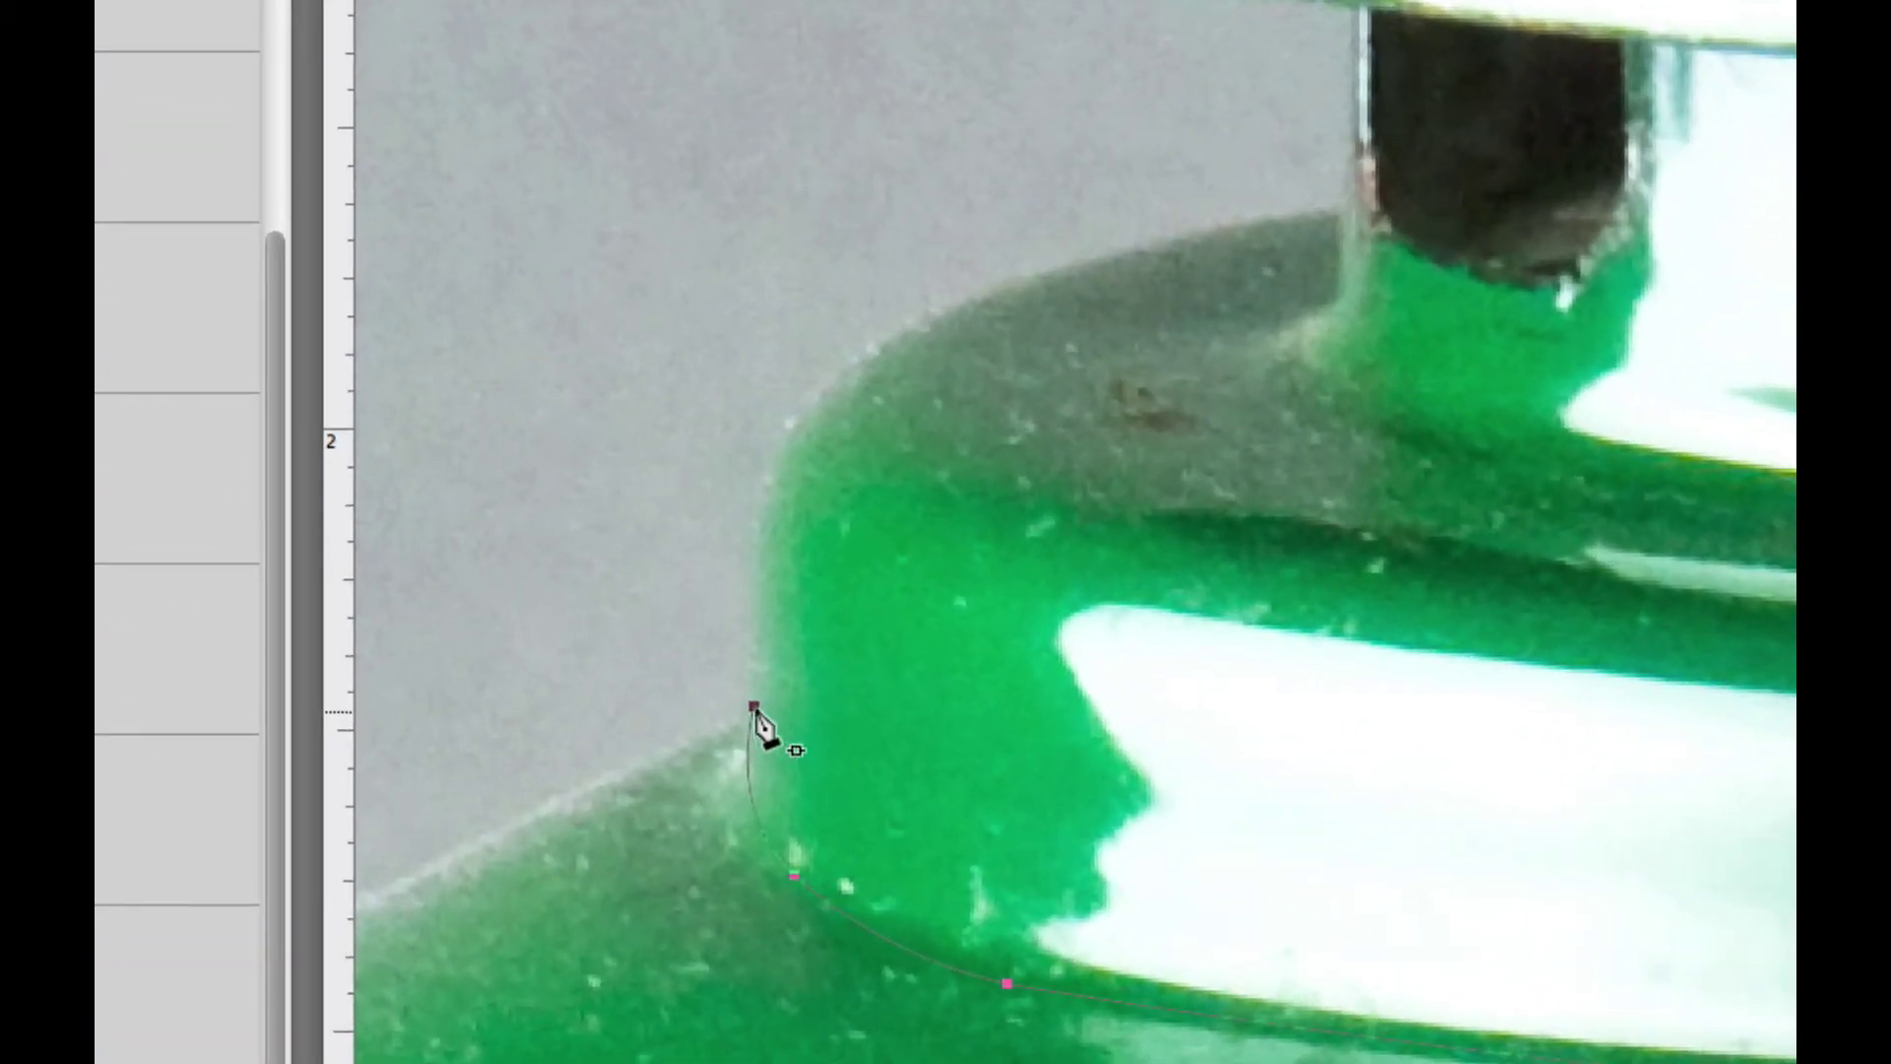
pyautogui.click(753, 706)
pyautogui.click(755, 707)
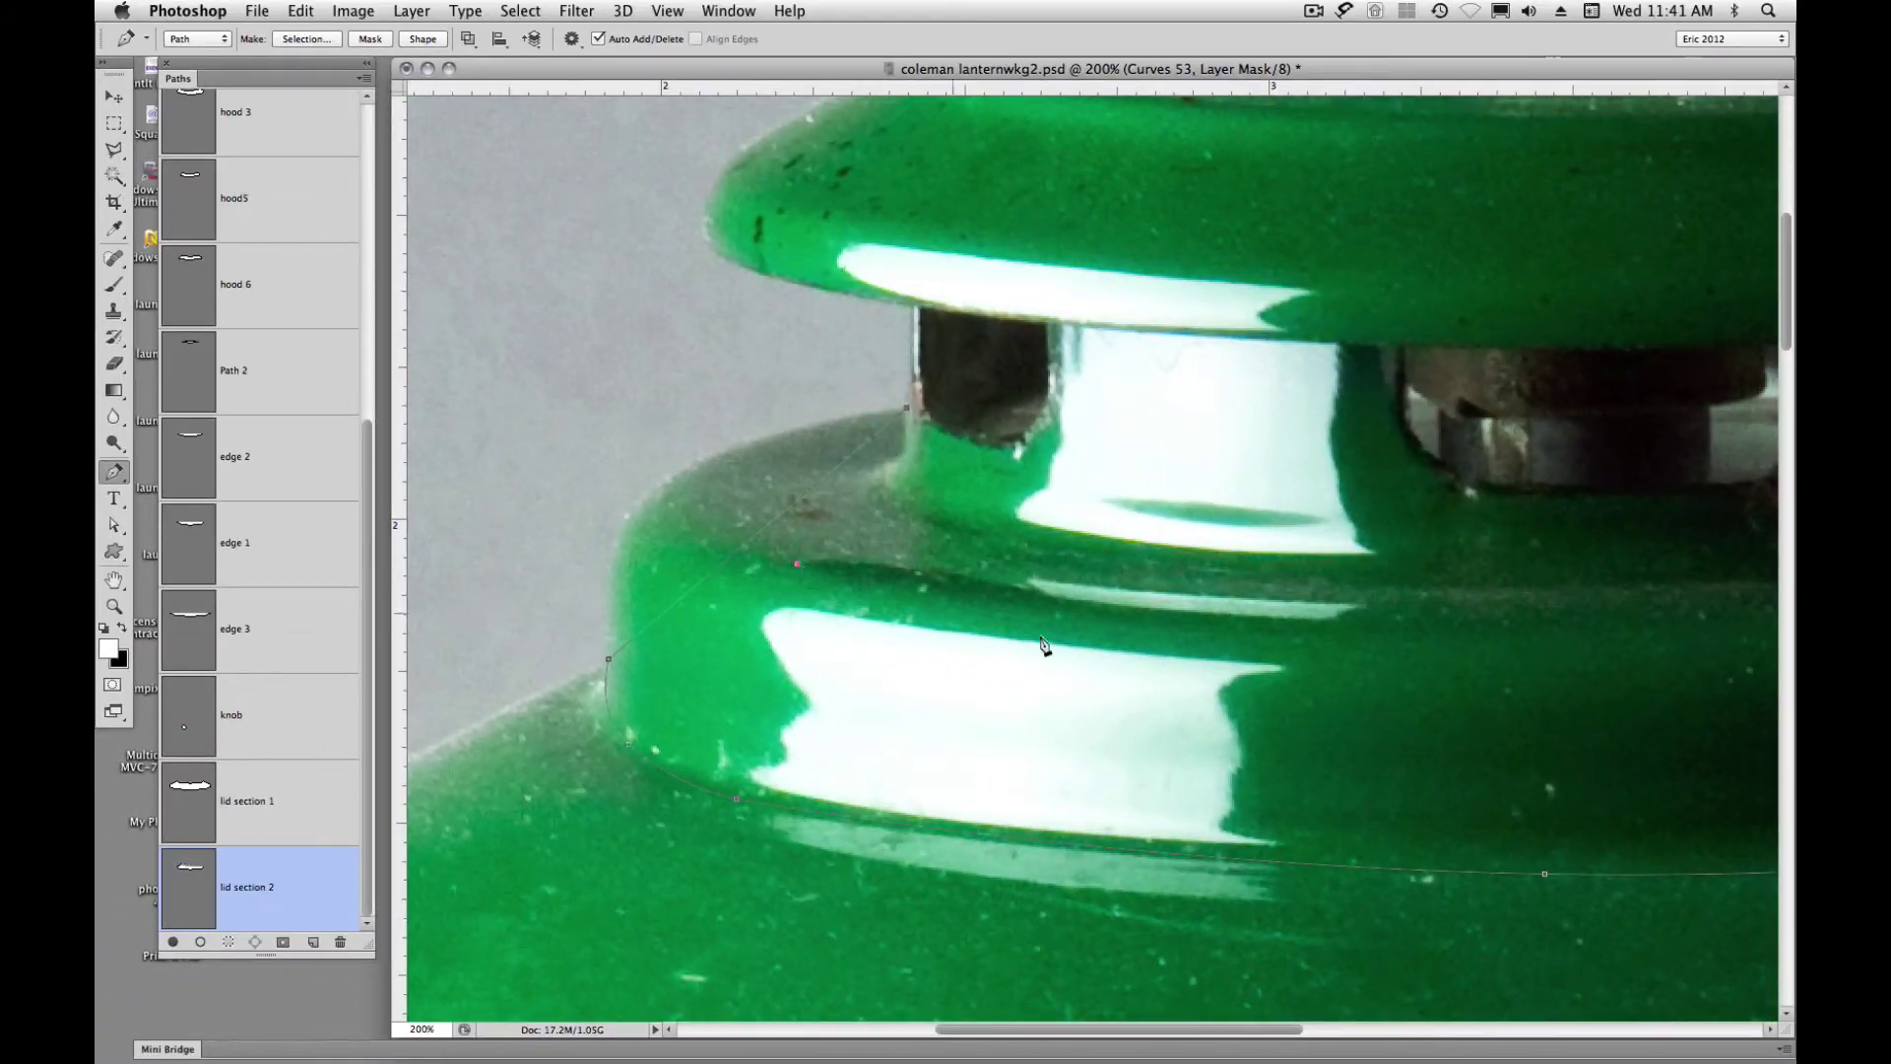
# Carry the path to the middle tier's right edge, close it, and add a fitted top anchor
pyautogui.moveTo(1359, 667); pyautogui.dragTo(556, 720)
pyautogui.click(1440, 603)
pyautogui.moveTo(1434, 502); pyautogui.dragTo(1433, 496)
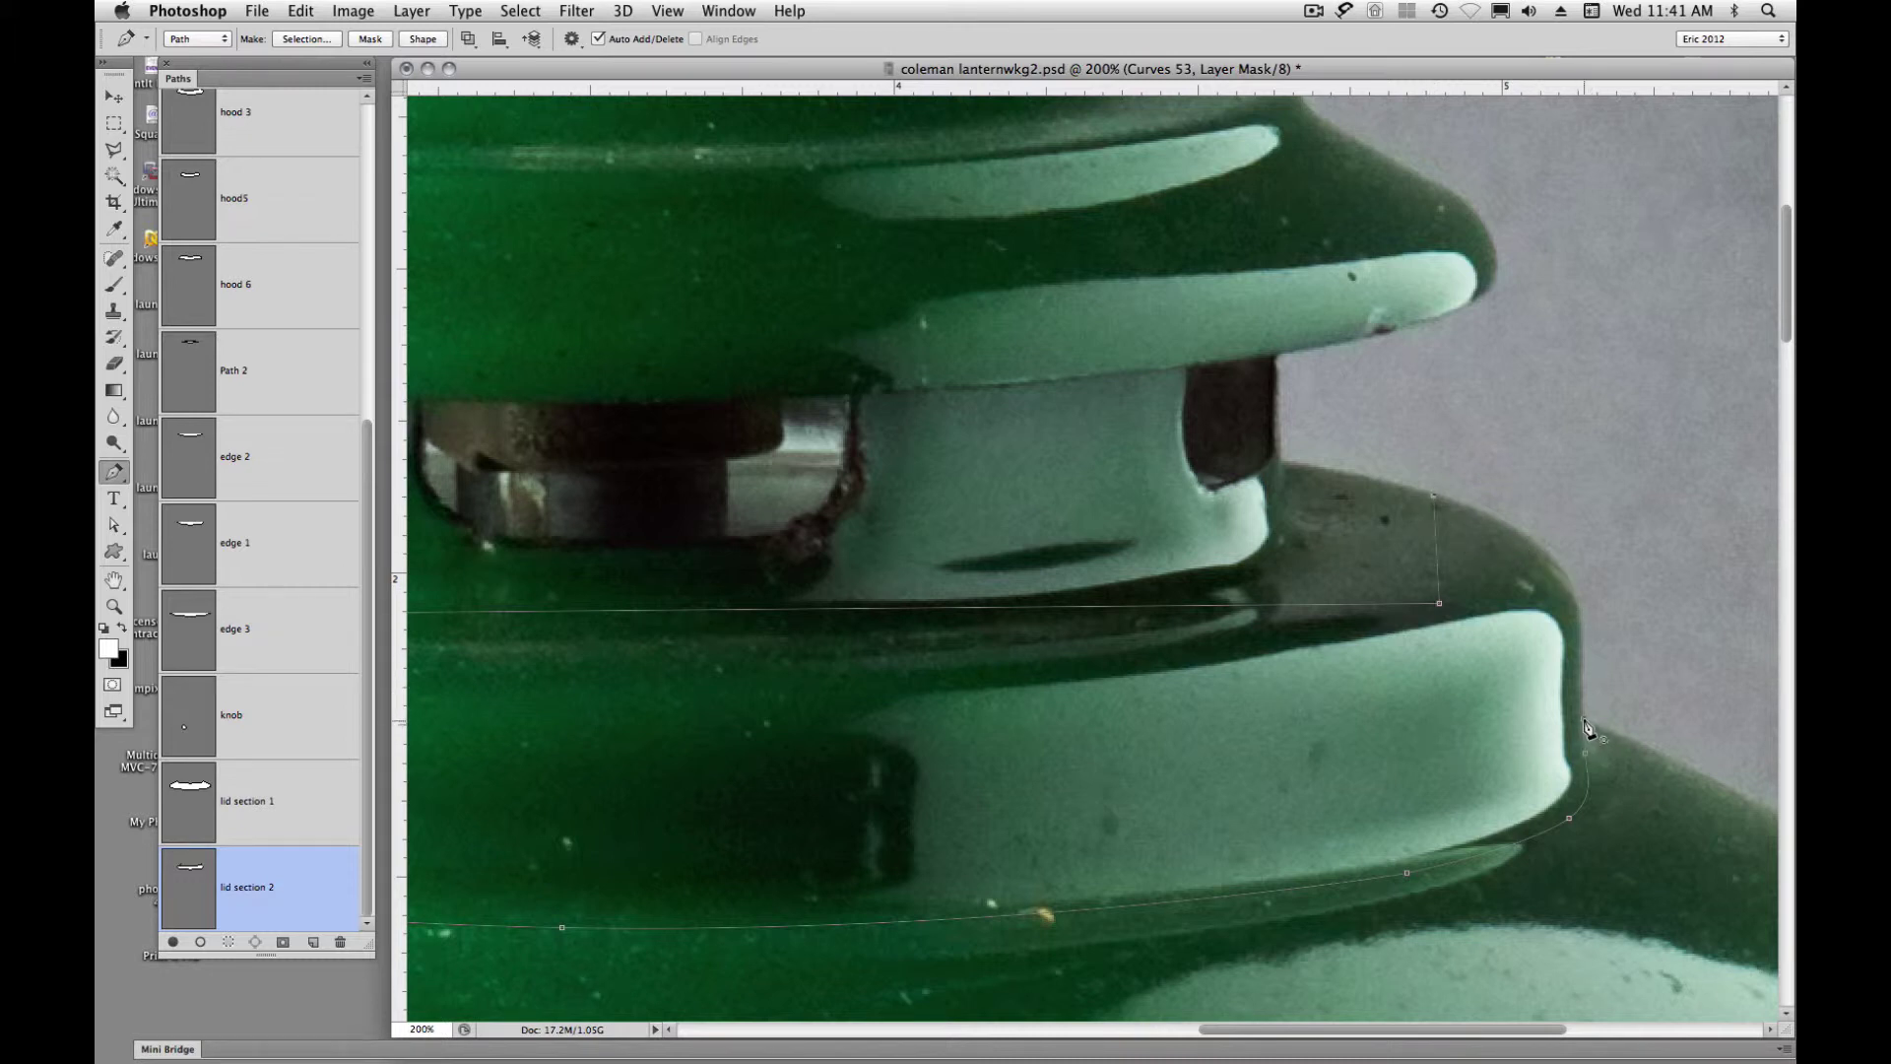
pyautogui.click(1584, 750)
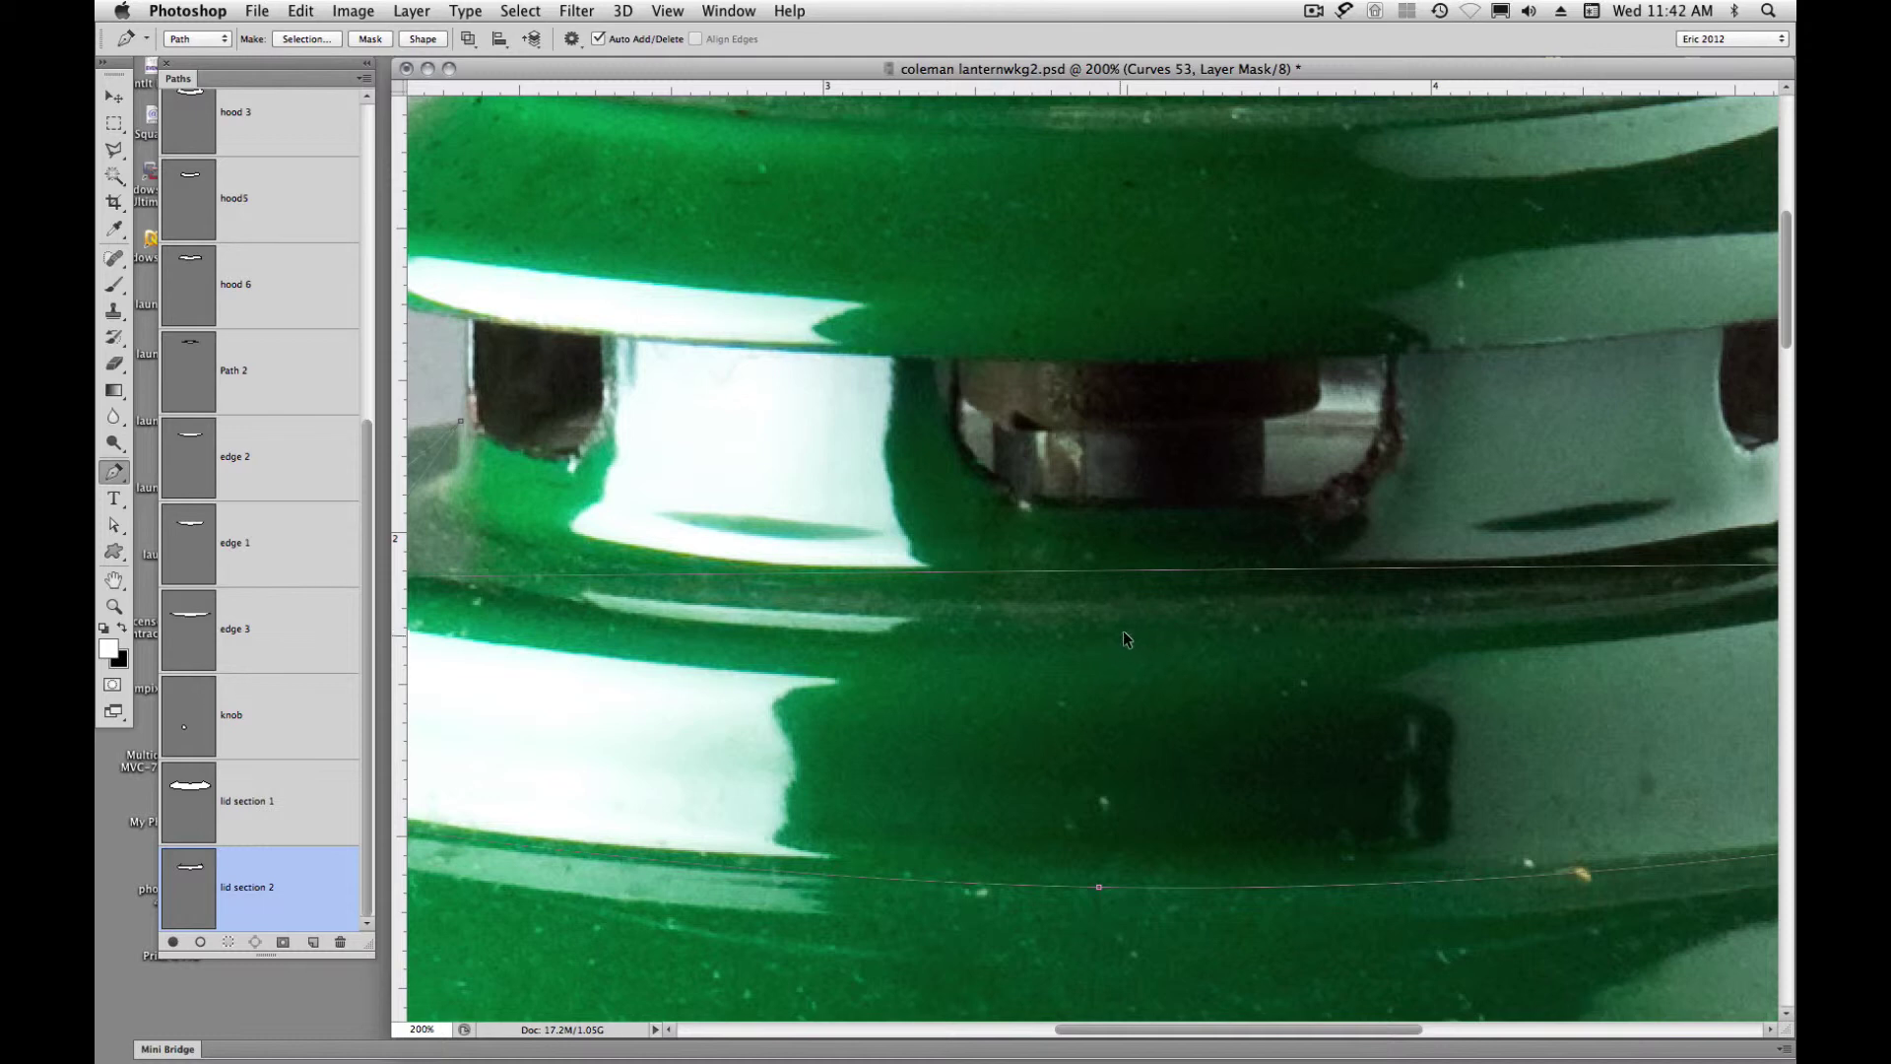
pyautogui.press('super+minus')
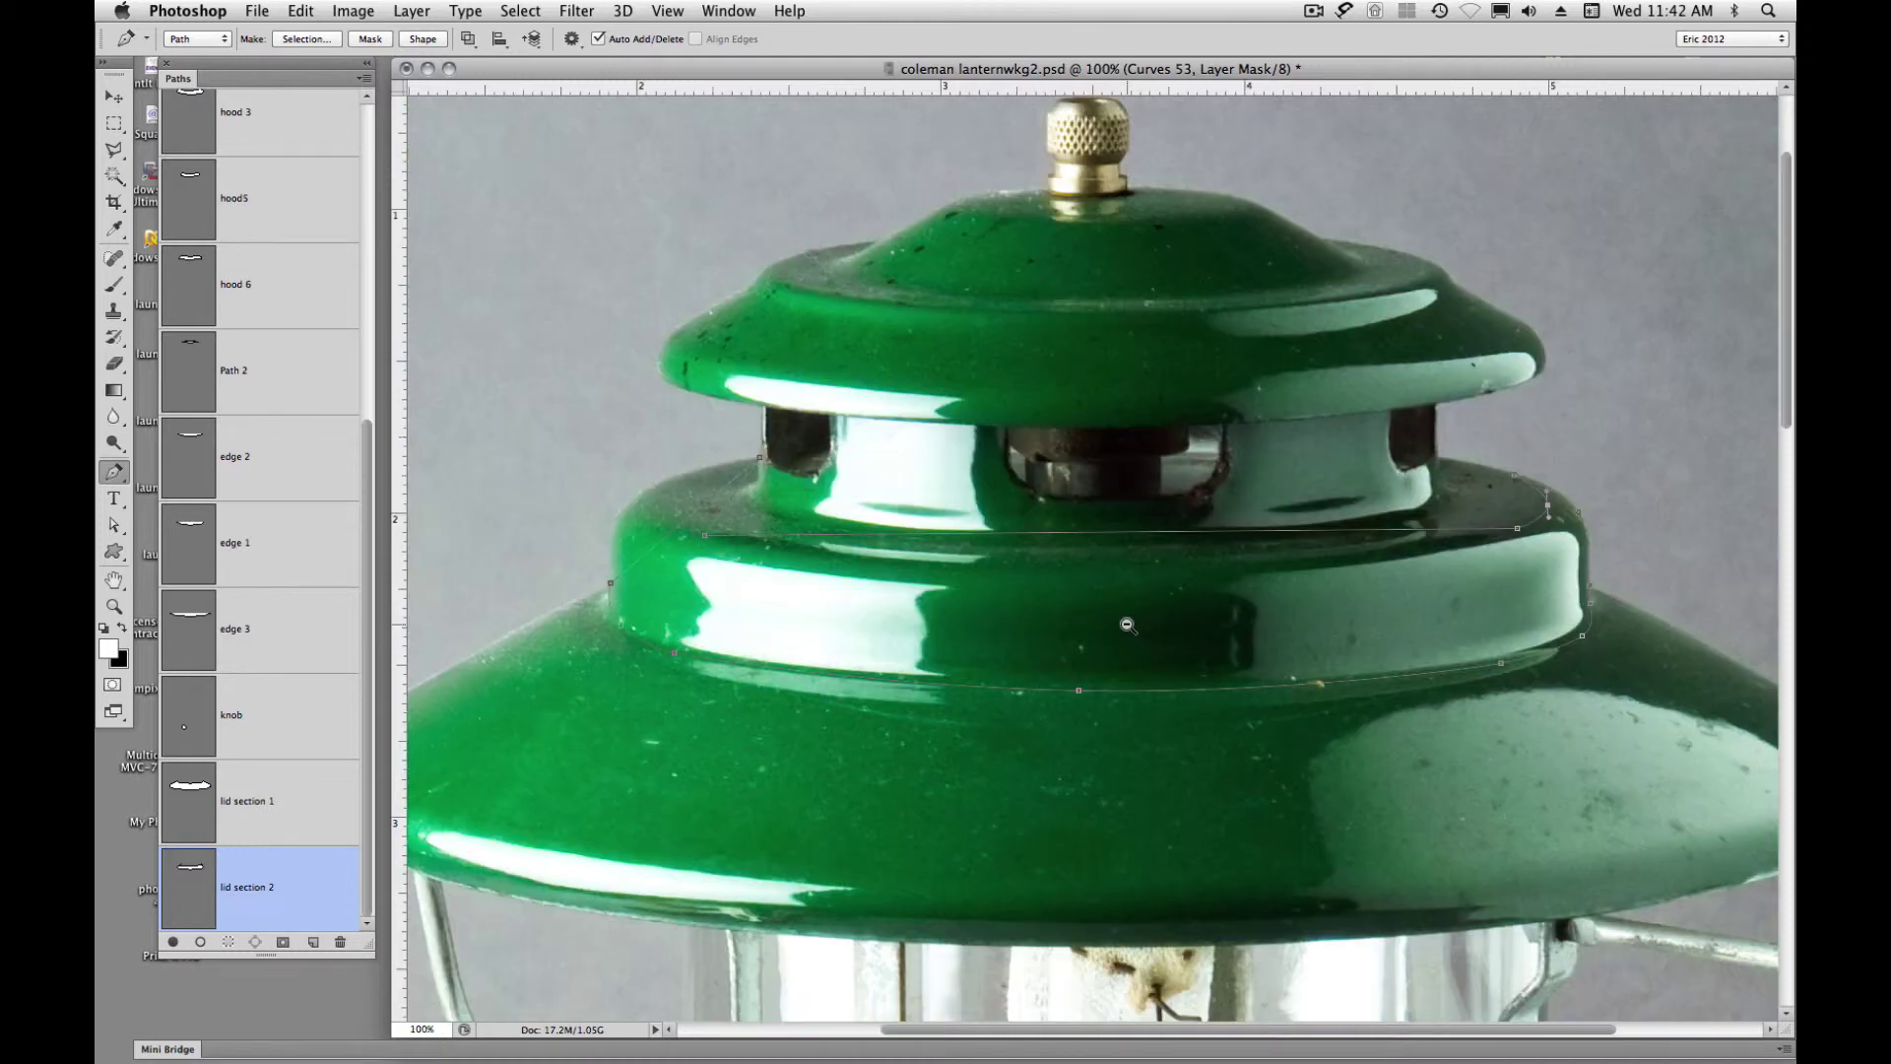
pyautogui.click(1070, 533)
pyautogui.moveTo(1070, 533); pyautogui.dragTo(1073, 573)
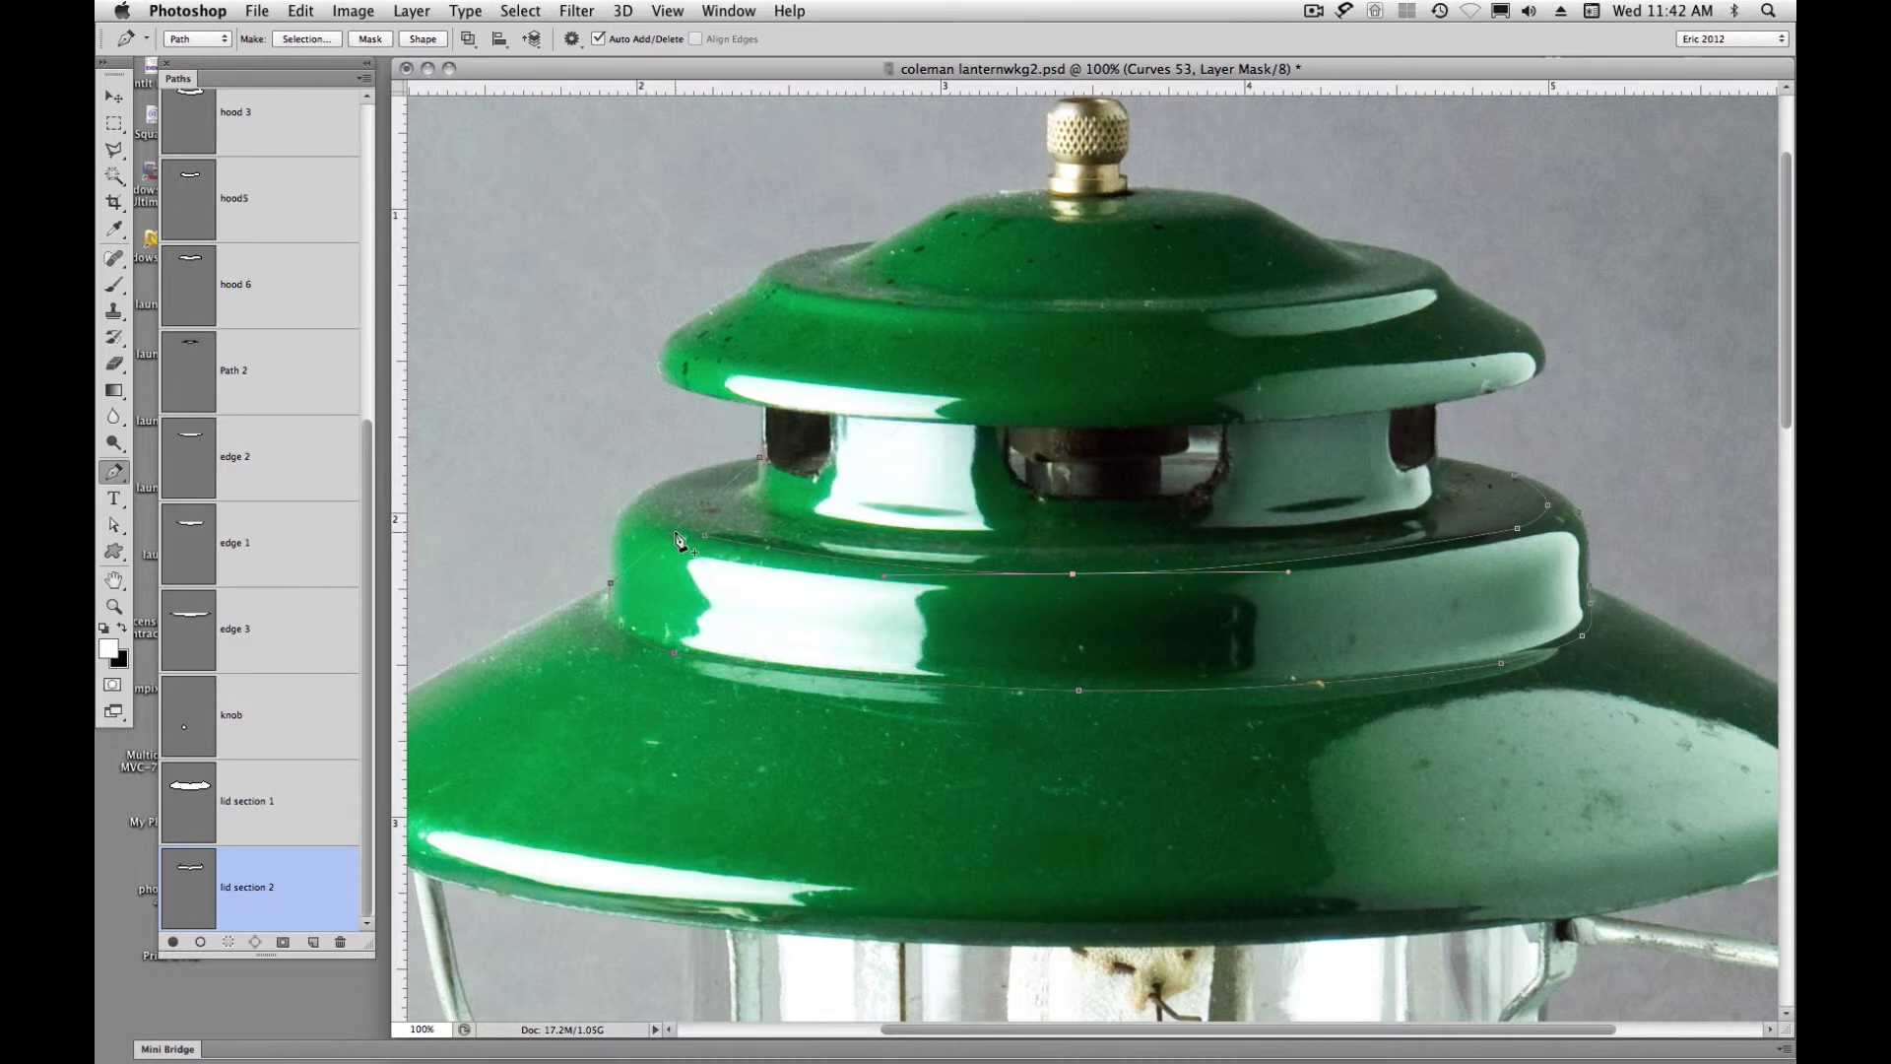
# At 300% zoom, reshape the anchor and handles to follow the upper tier's rounded left corner
pyautogui.click(655, 504)
pyautogui.click(1126, 674)
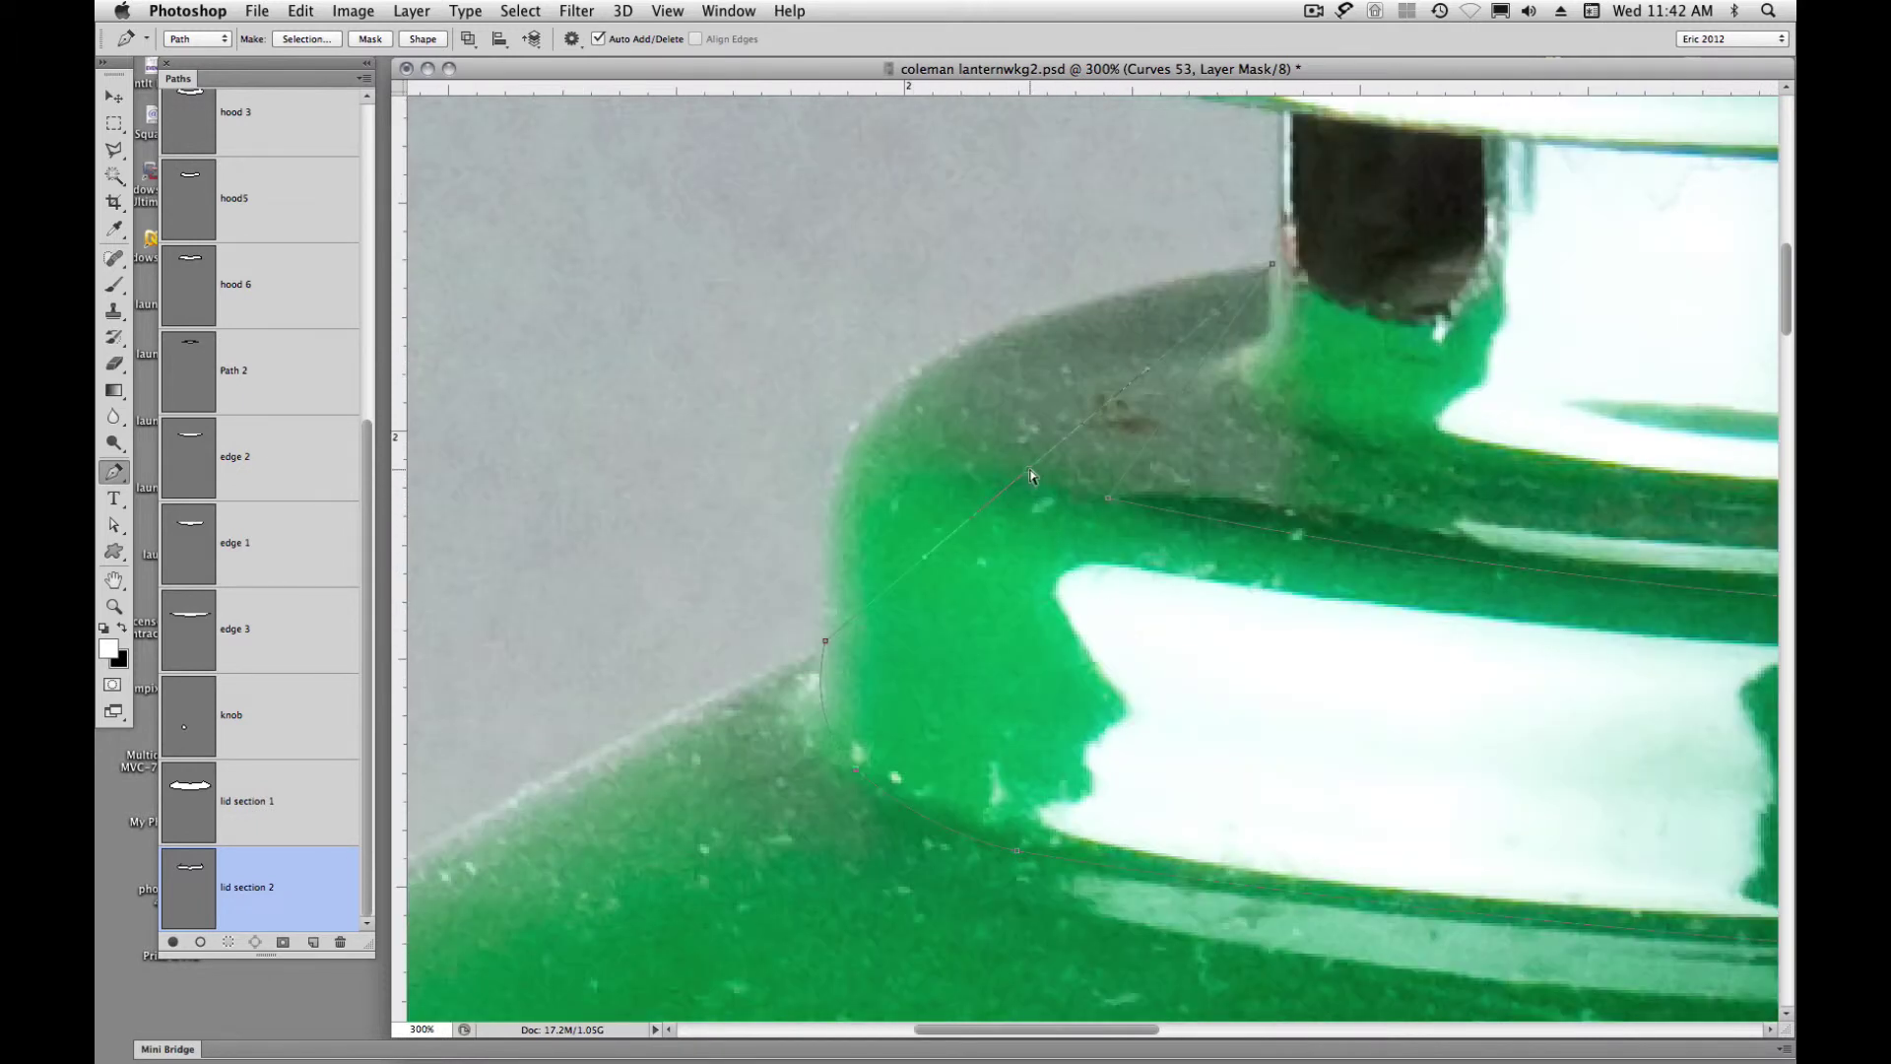
pyautogui.moveTo(948, 394); pyautogui.dragTo(896, 394)
pyautogui.moveTo(789, 484); pyautogui.dragTo(893, 398)
pyautogui.moveTo(1027, 323); pyautogui.dragTo(1019, 305)
pyautogui.click(826, 641)
# Bend the top segment and adjust the upper anchor and handles to match the lid's left edge
pyautogui.moveTo(1185, 391); pyautogui.dragTo(1072, 388)
pyautogui.click(1276, 268)
pyautogui.moveTo(1089, 303); pyautogui.dragTo(1099, 306)
pyautogui.moveTo(1034, 394); pyautogui.dragTo(1034, 396)
pyautogui.moveTo(1056, 326); pyautogui.dragTo(1039, 336)
# Reshape the curve around the upper tier's right edge, then zoom out to 200%
pyautogui.moveTo(1046, 475); pyautogui.dragTo(884, 567)
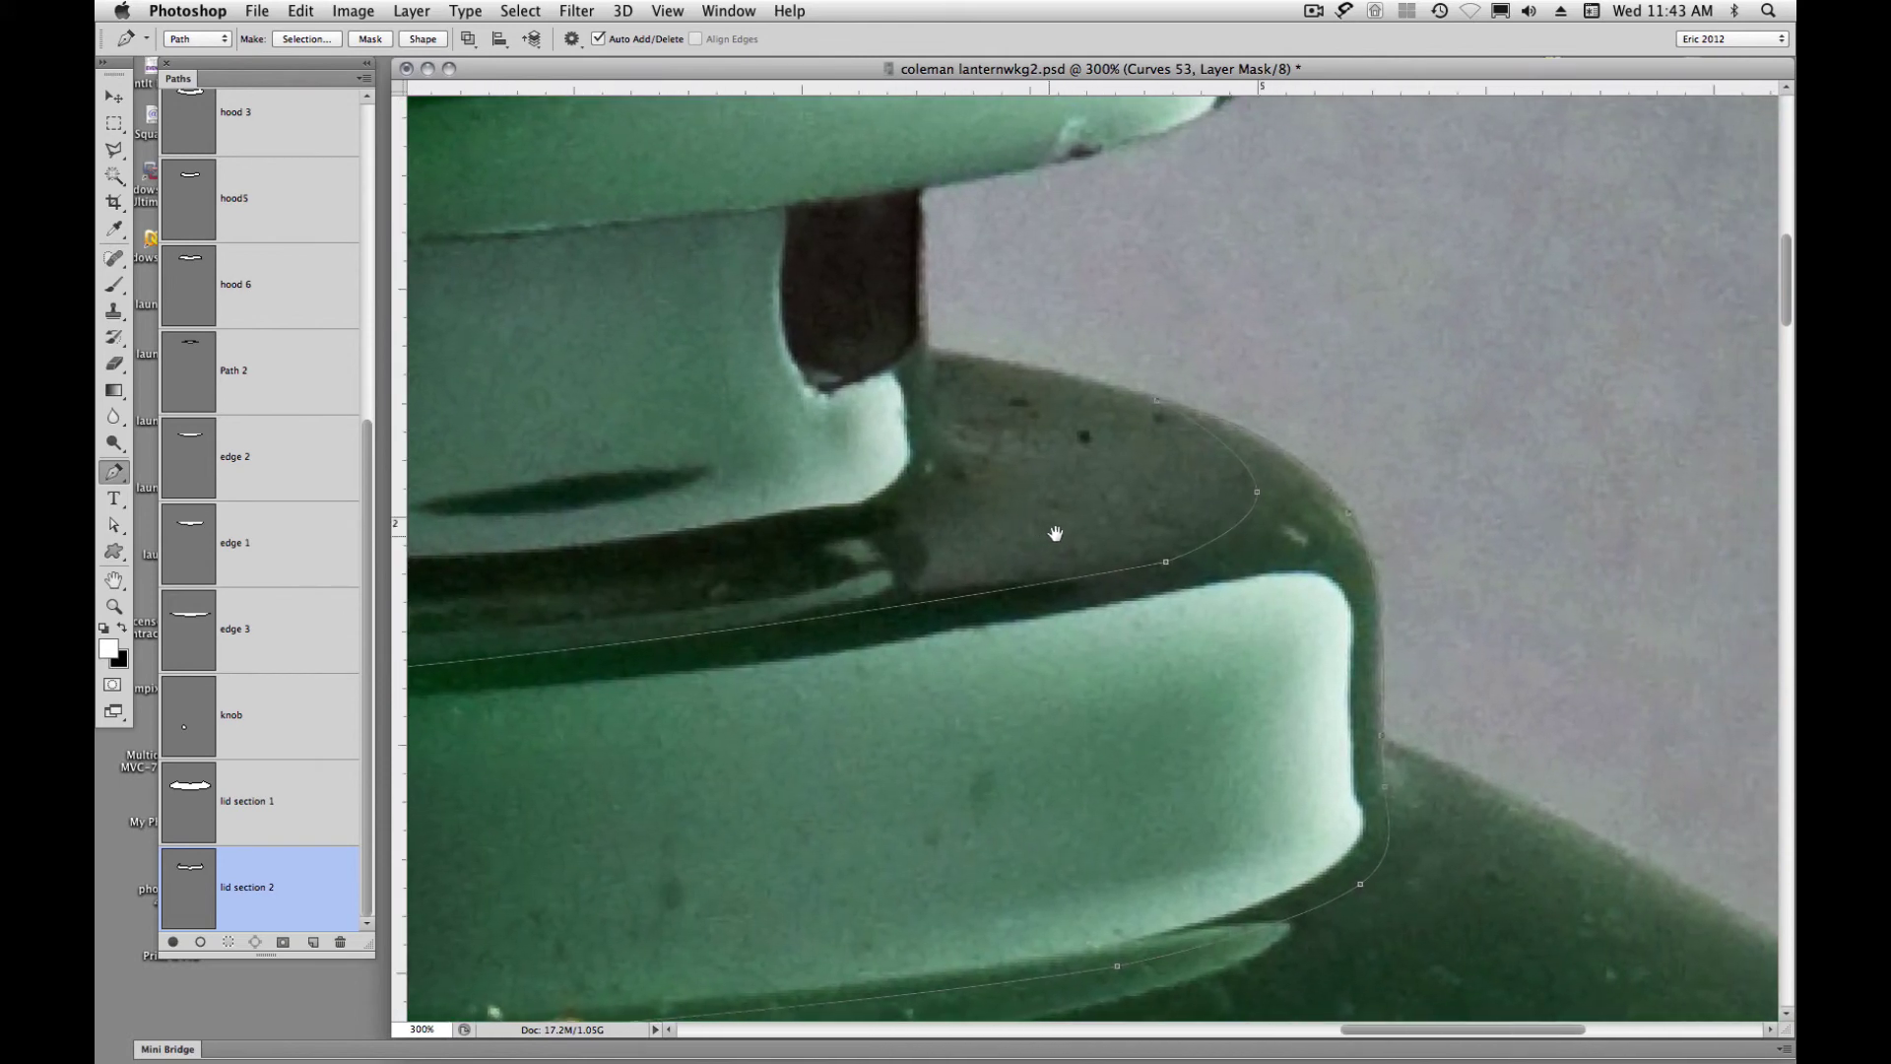
pyautogui.moveTo(1067, 523); pyautogui.dragTo(1179, 445)
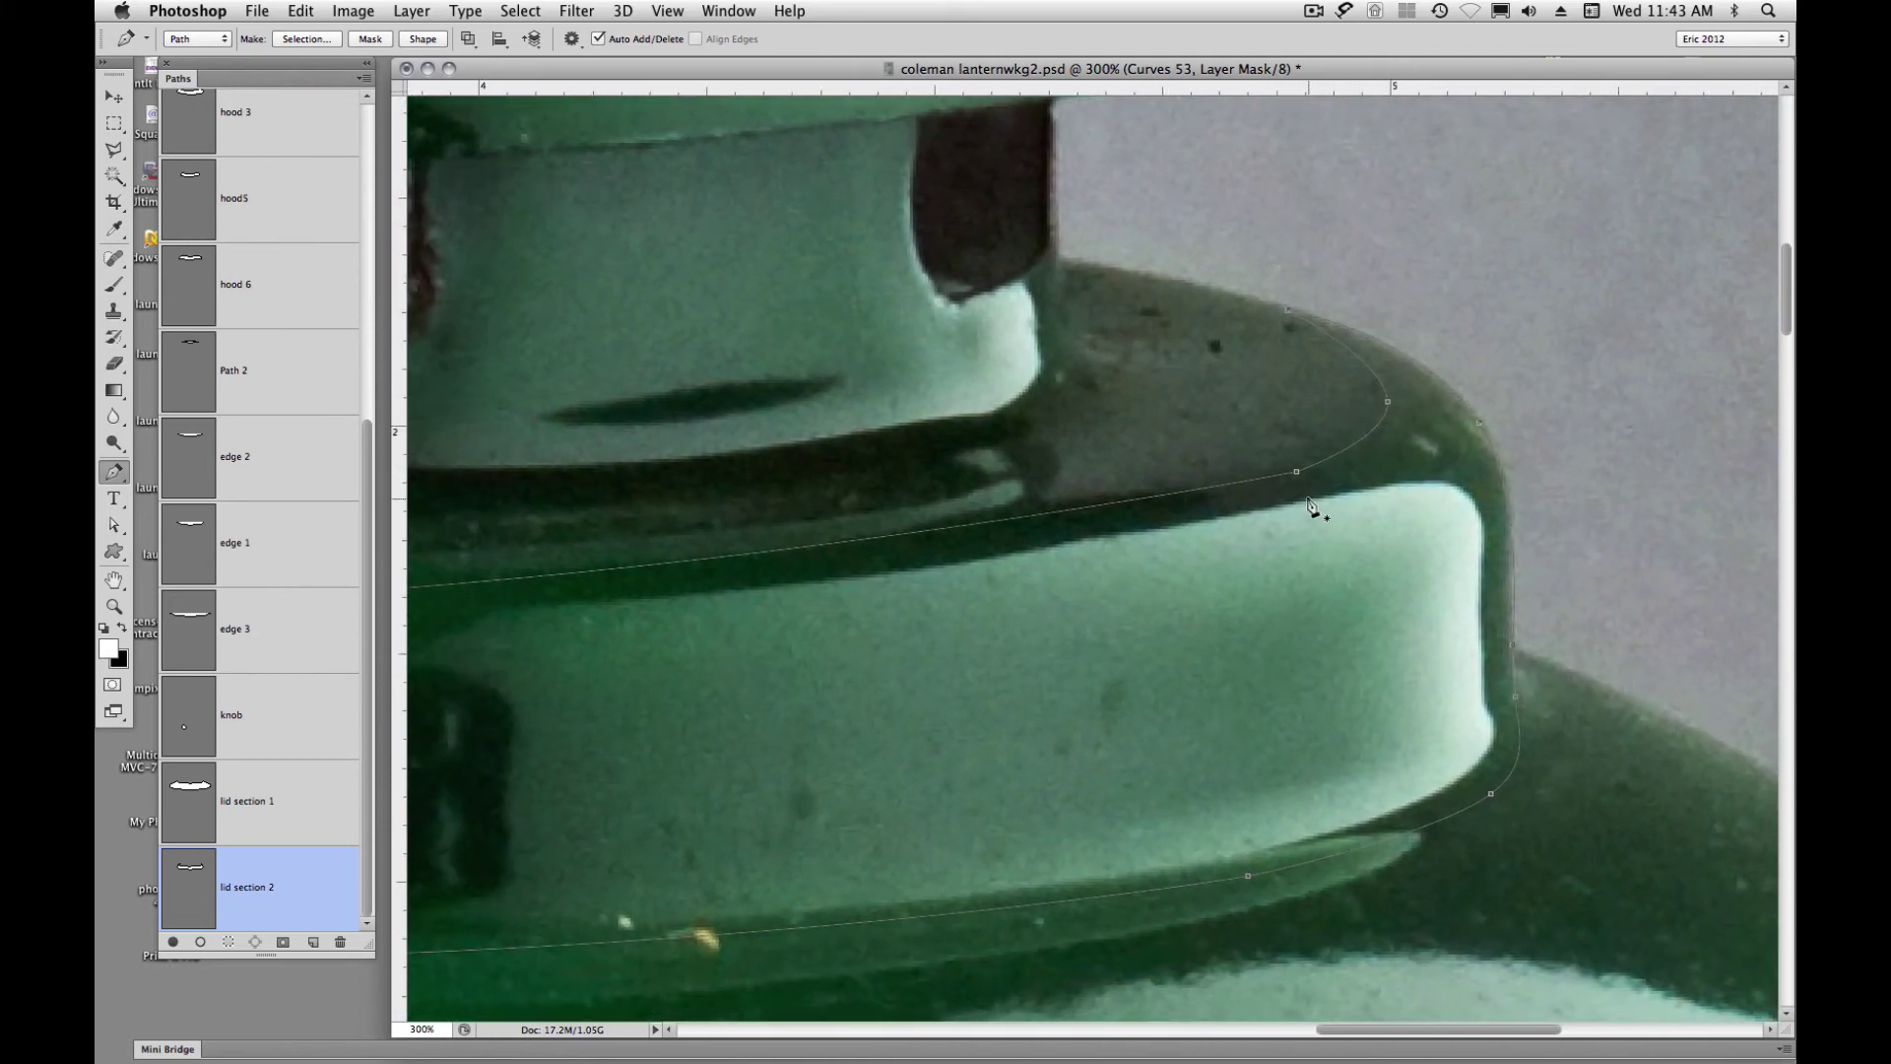
pyautogui.moveTo(1296, 472); pyautogui.dragTo(1338, 460)
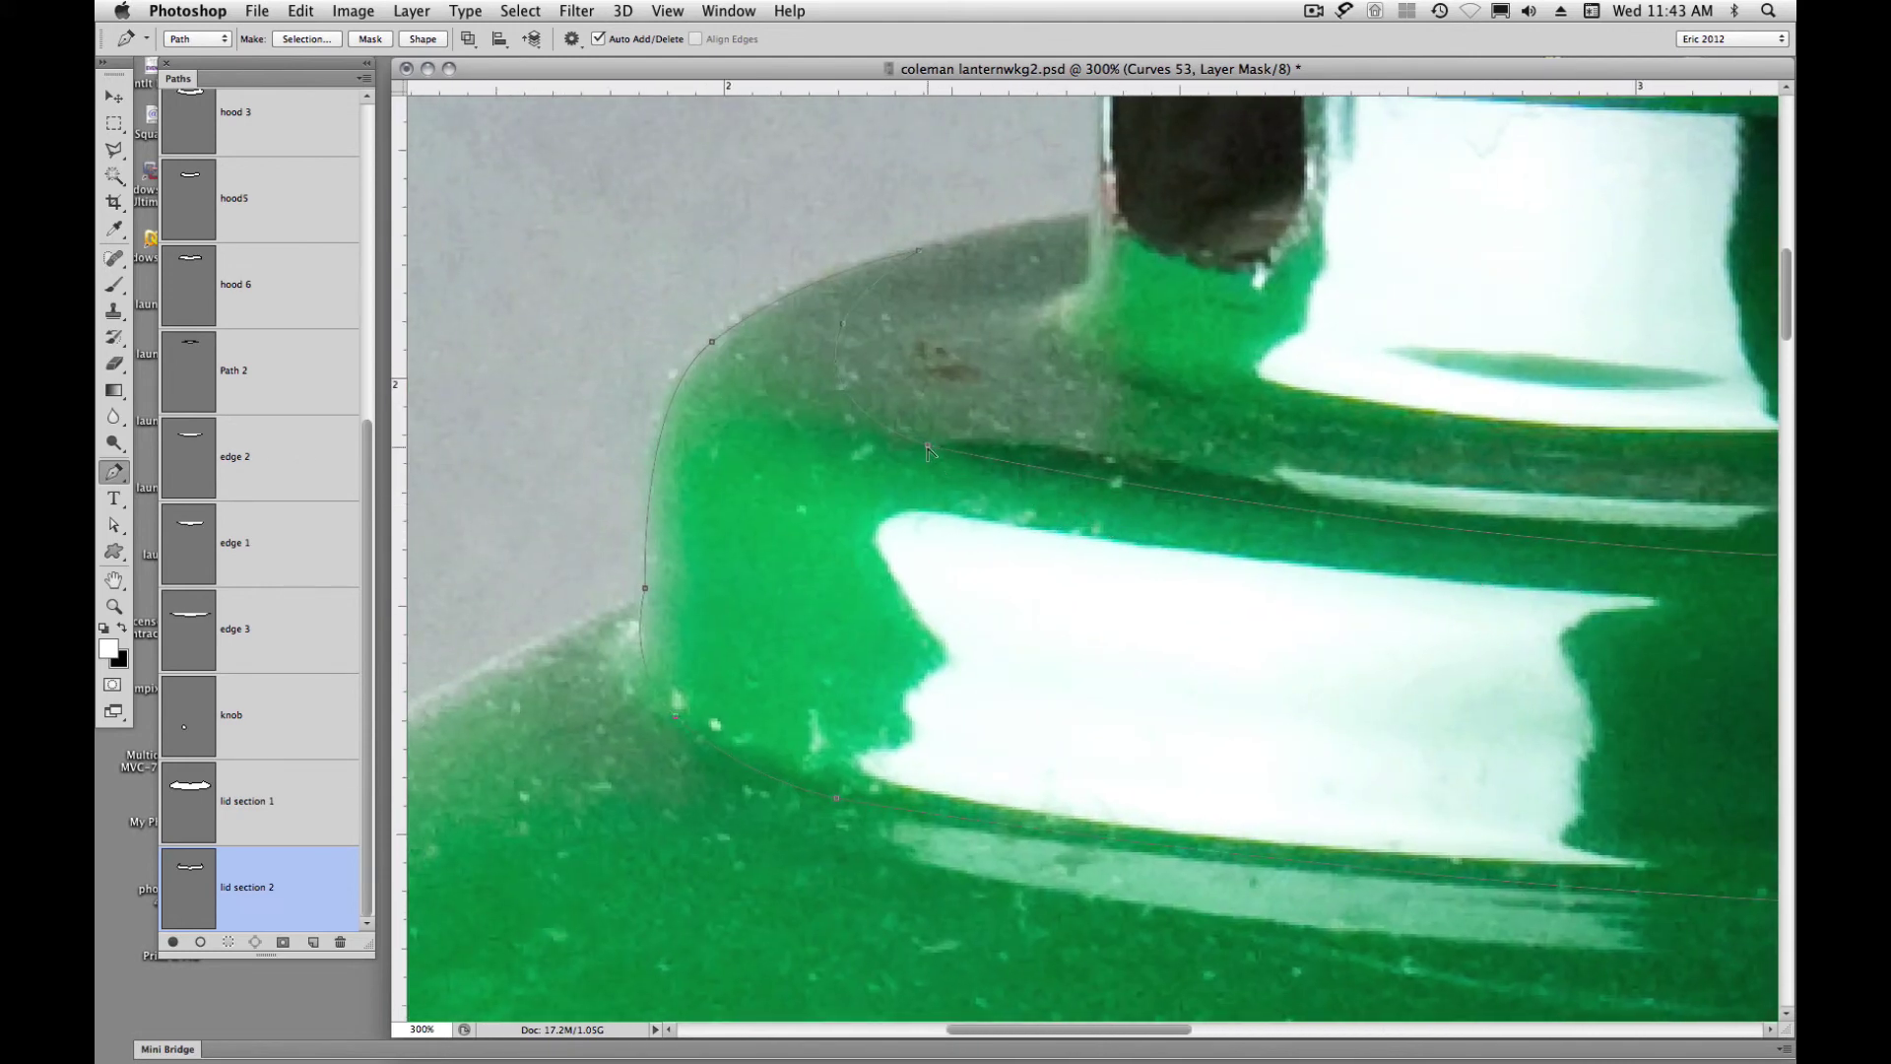
pyautogui.keyDown('ctrl'); pyautogui.click(928, 447); pyautogui.keyUp('ctrl')
pyautogui.keyDown('alt'); pyautogui.click(1289, 584); pyautogui.keyUp('alt')
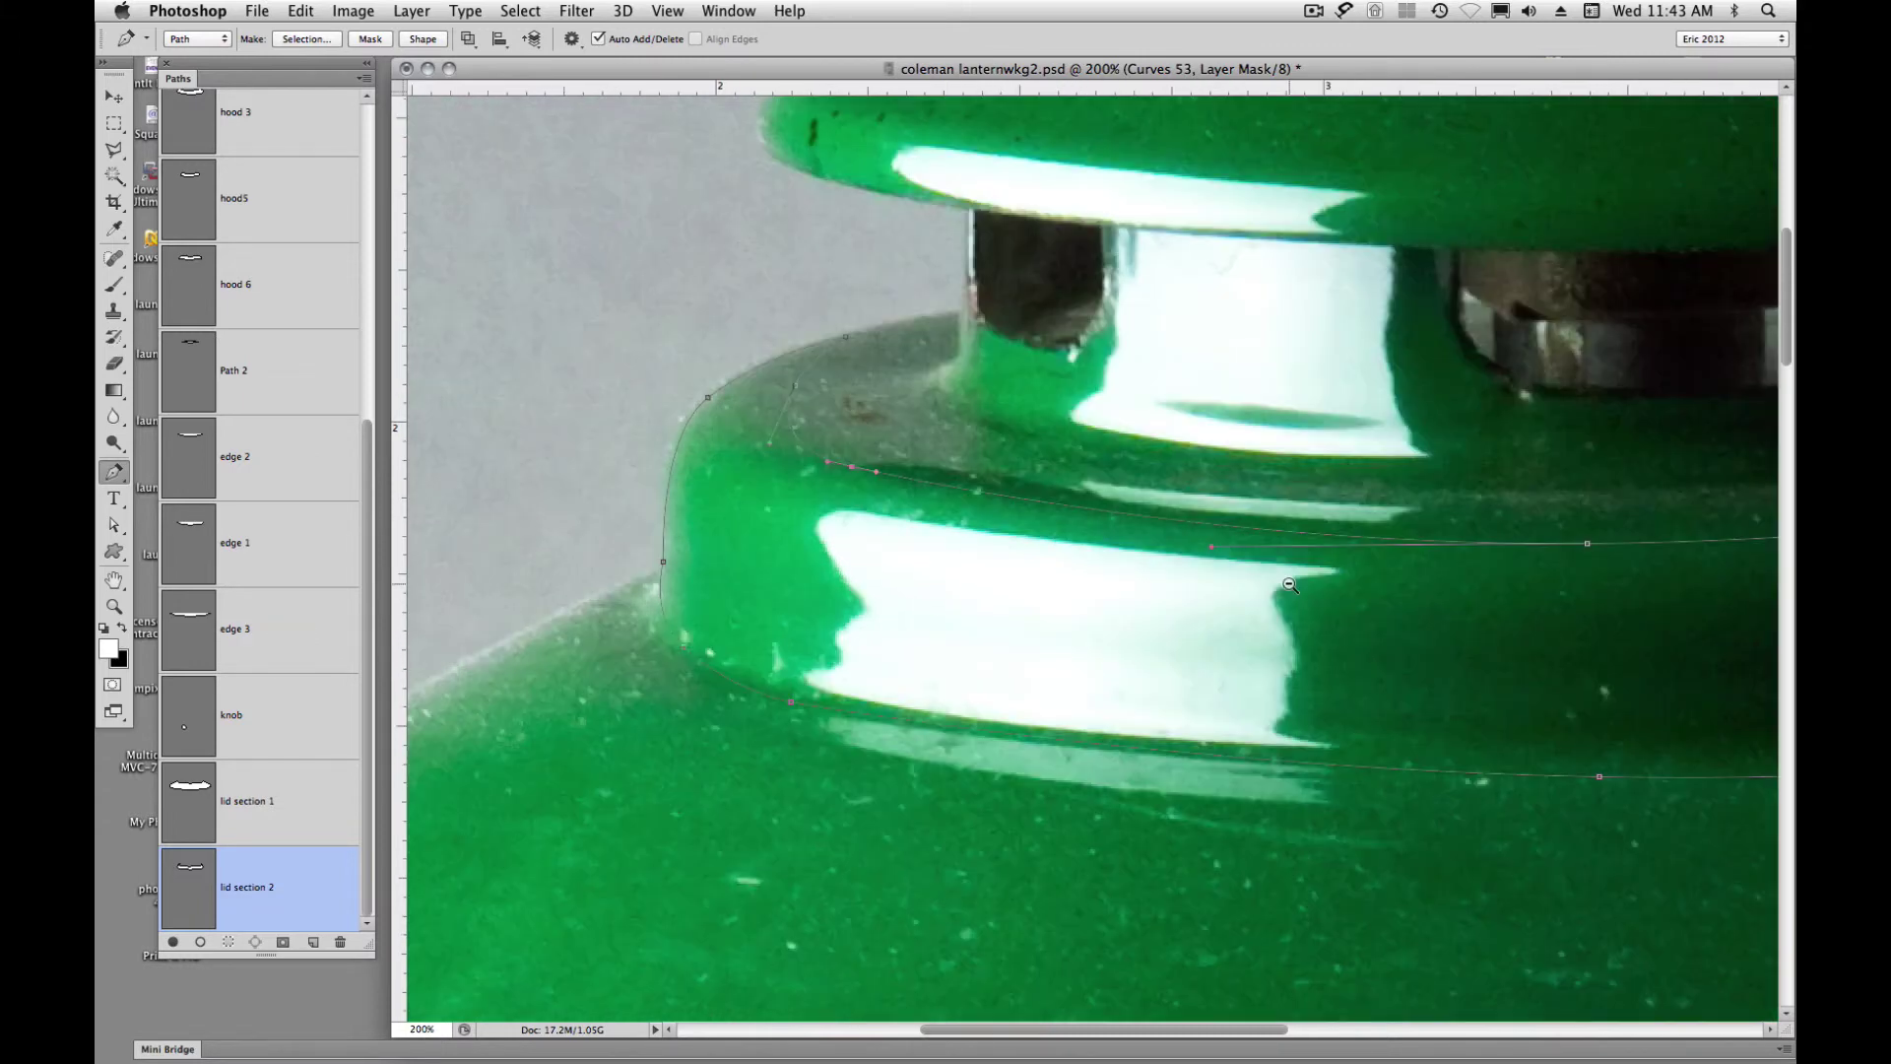
# At 100% zoom, nudge the top-edge anchor into place along the upper tier's rim
pyautogui.keyDown('alt'); pyautogui.click(1290, 584); pyautogui.keyUp('alt')
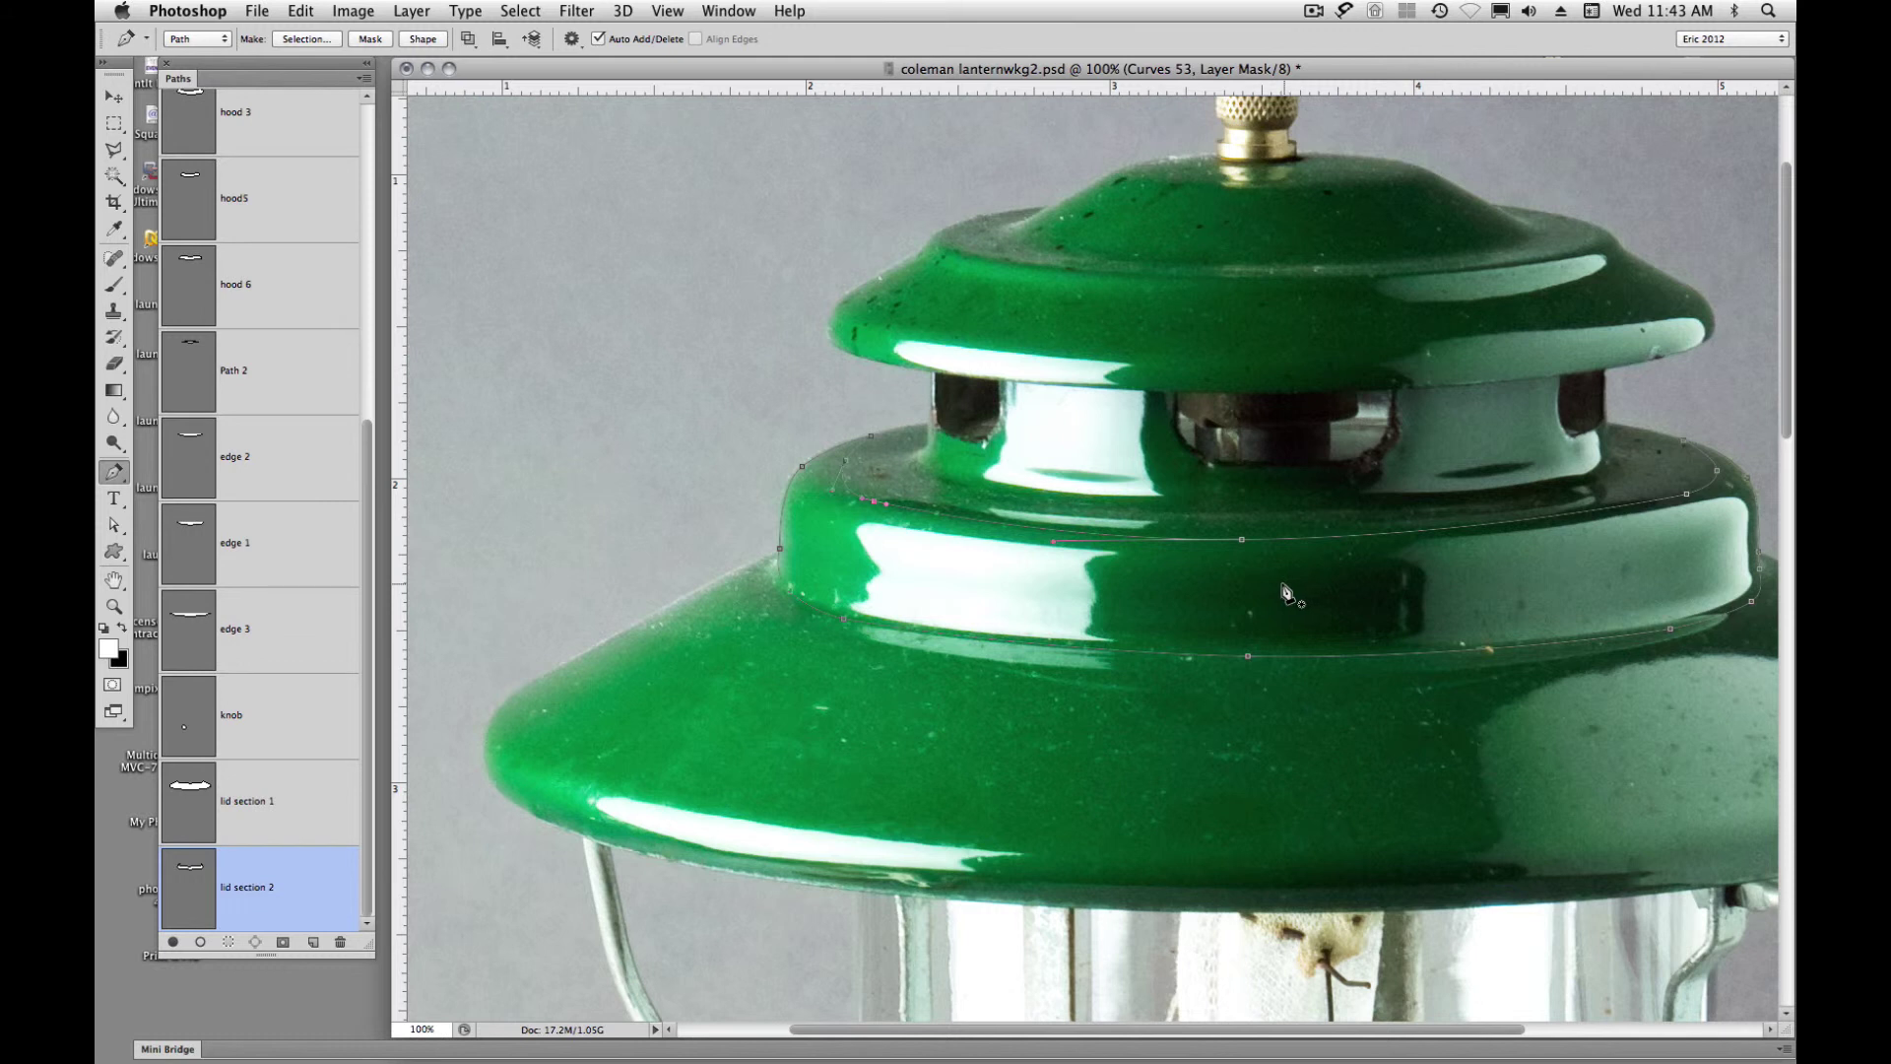
pyautogui.click(1241, 540)
pyautogui.moveTo(1248, 541); pyautogui.dragTo(1258, 543)
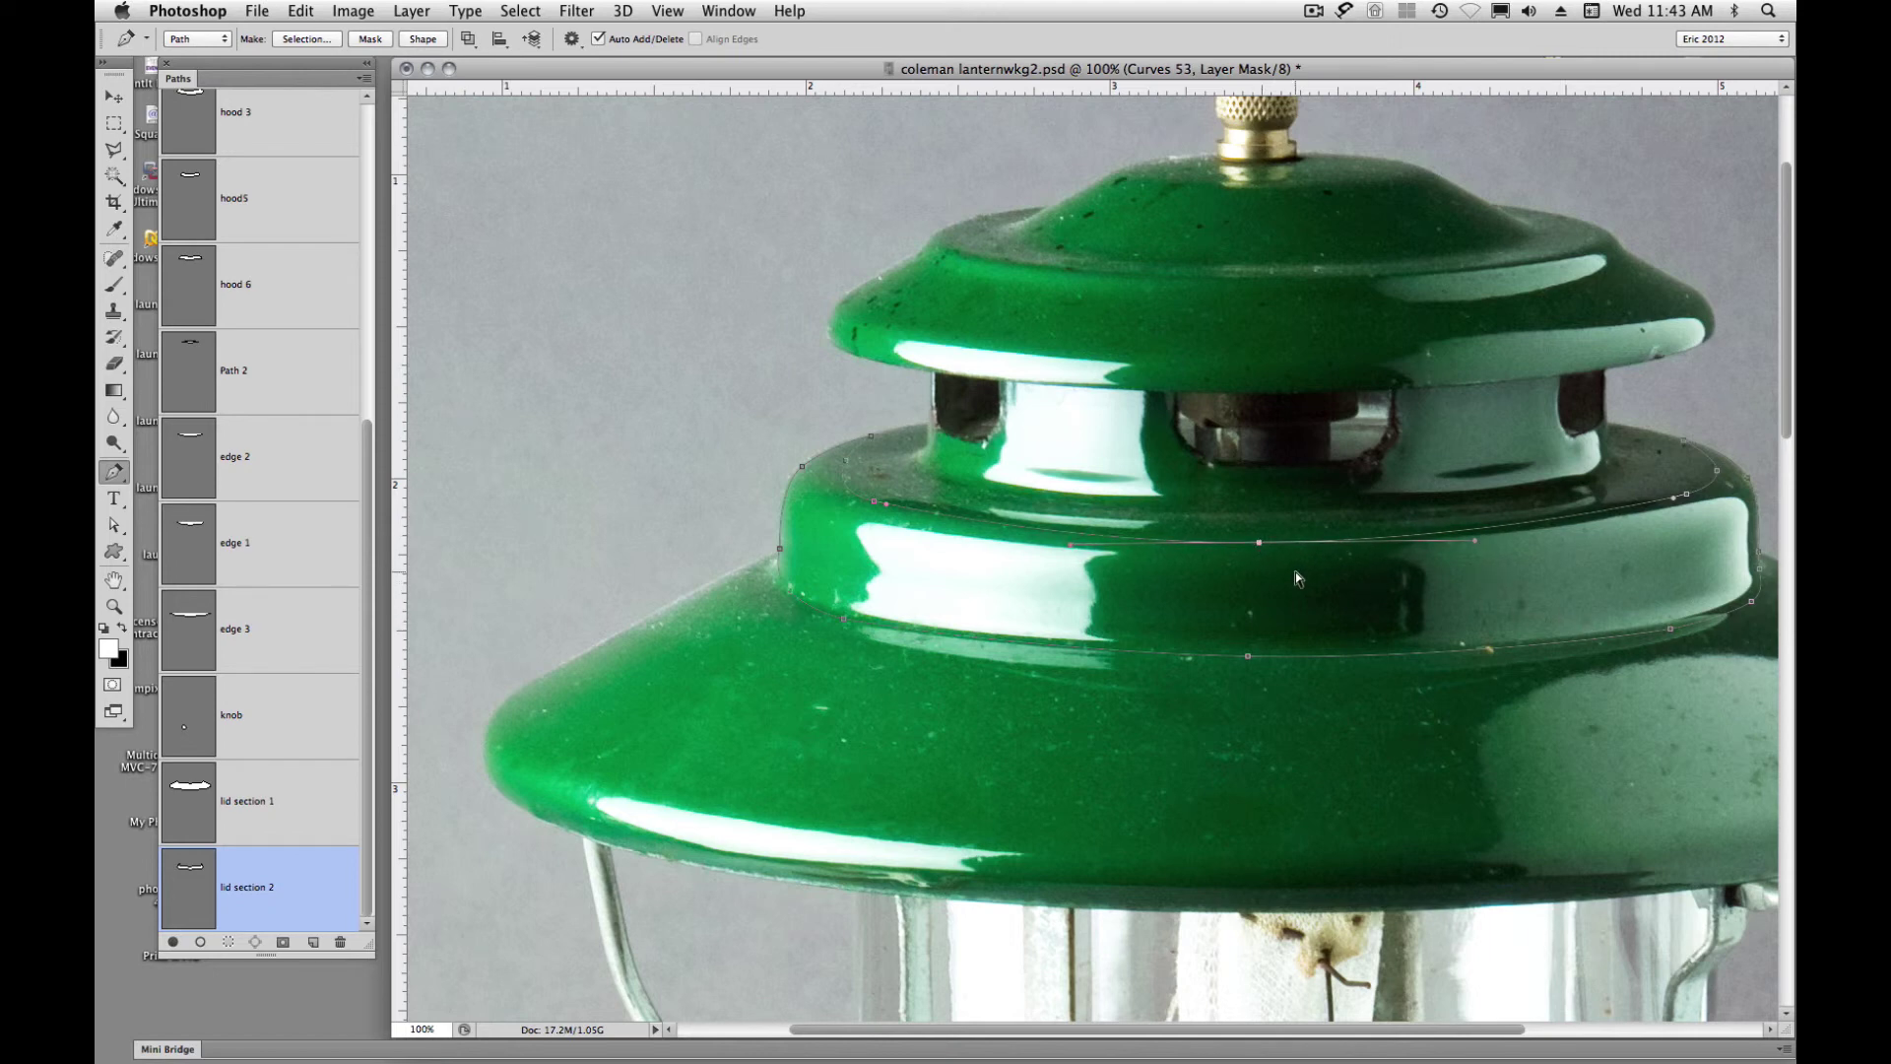
pyautogui.moveTo(1258, 542); pyautogui.dragTo(1251, 539)
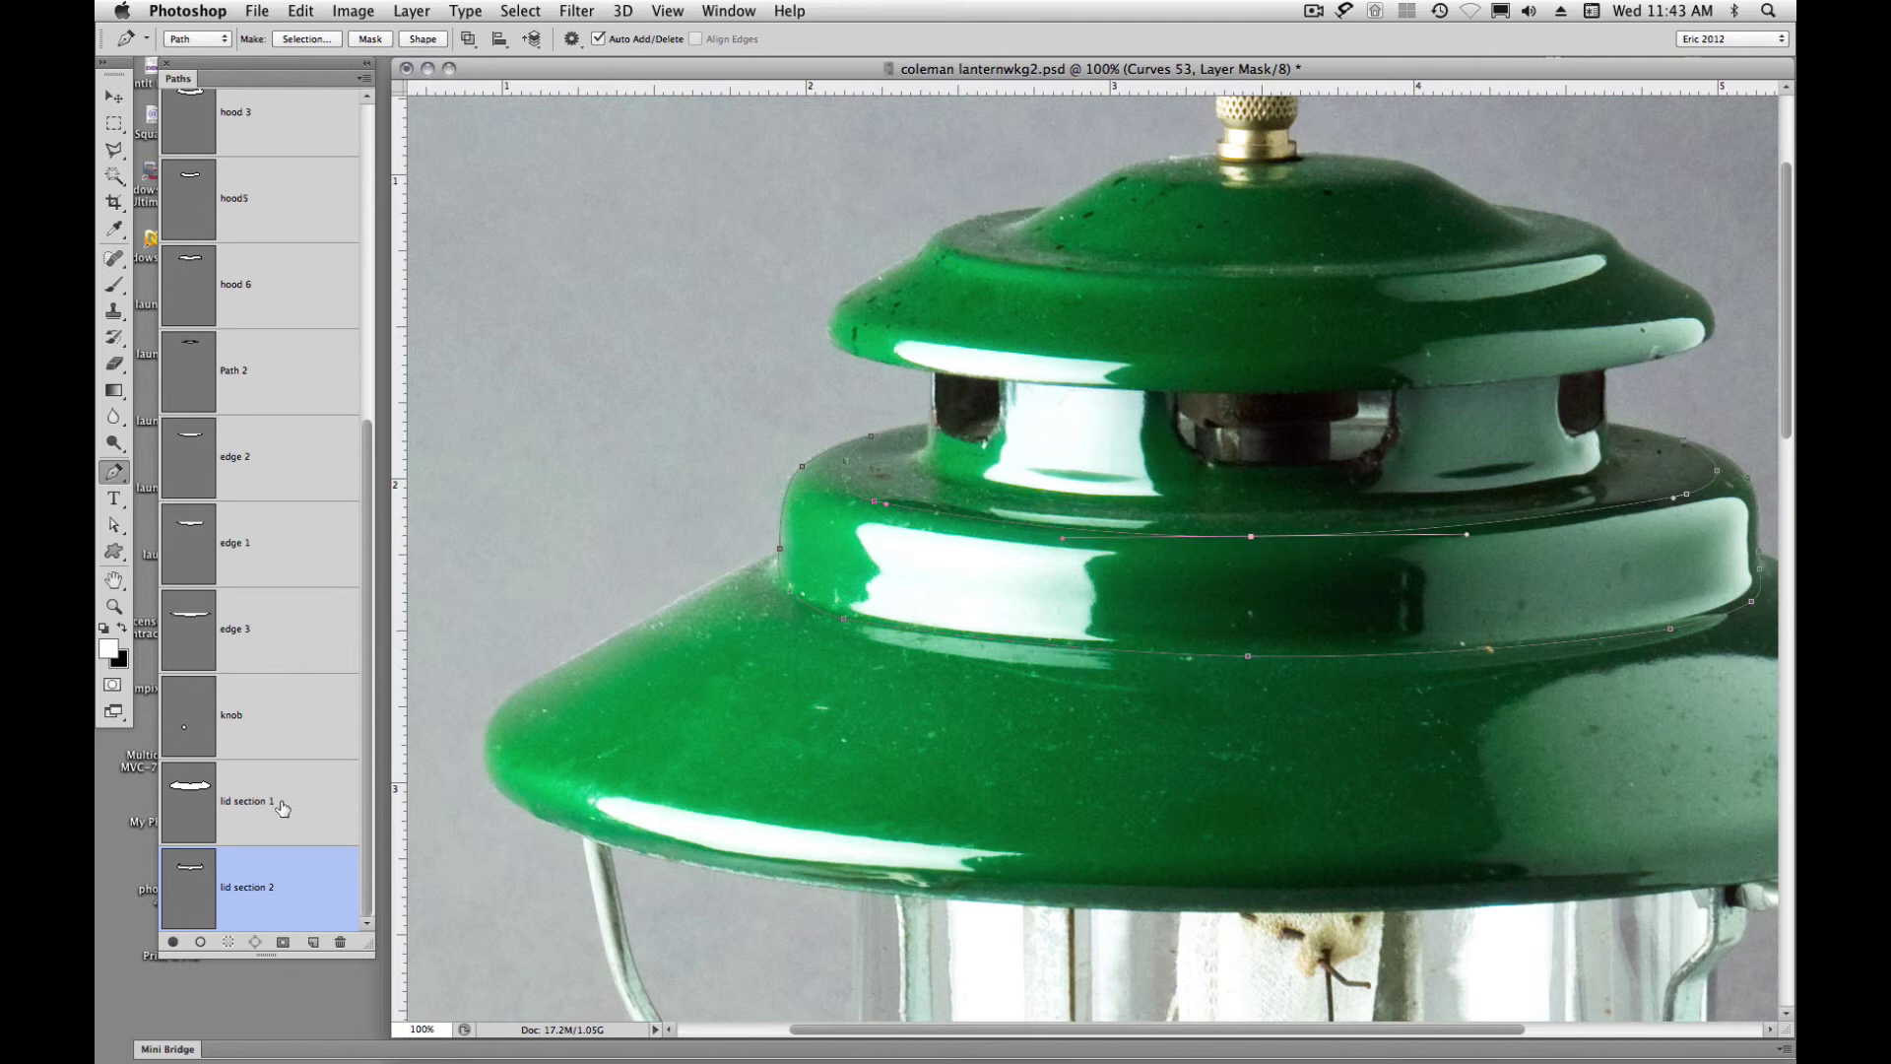
# Load lid section 2 as a selection and pan to inspect its edges around the middle tier
pyautogui.click(180, 884)
pyautogui.keyDown('super'); pyautogui.click(187, 877); pyautogui.keyUp('super')
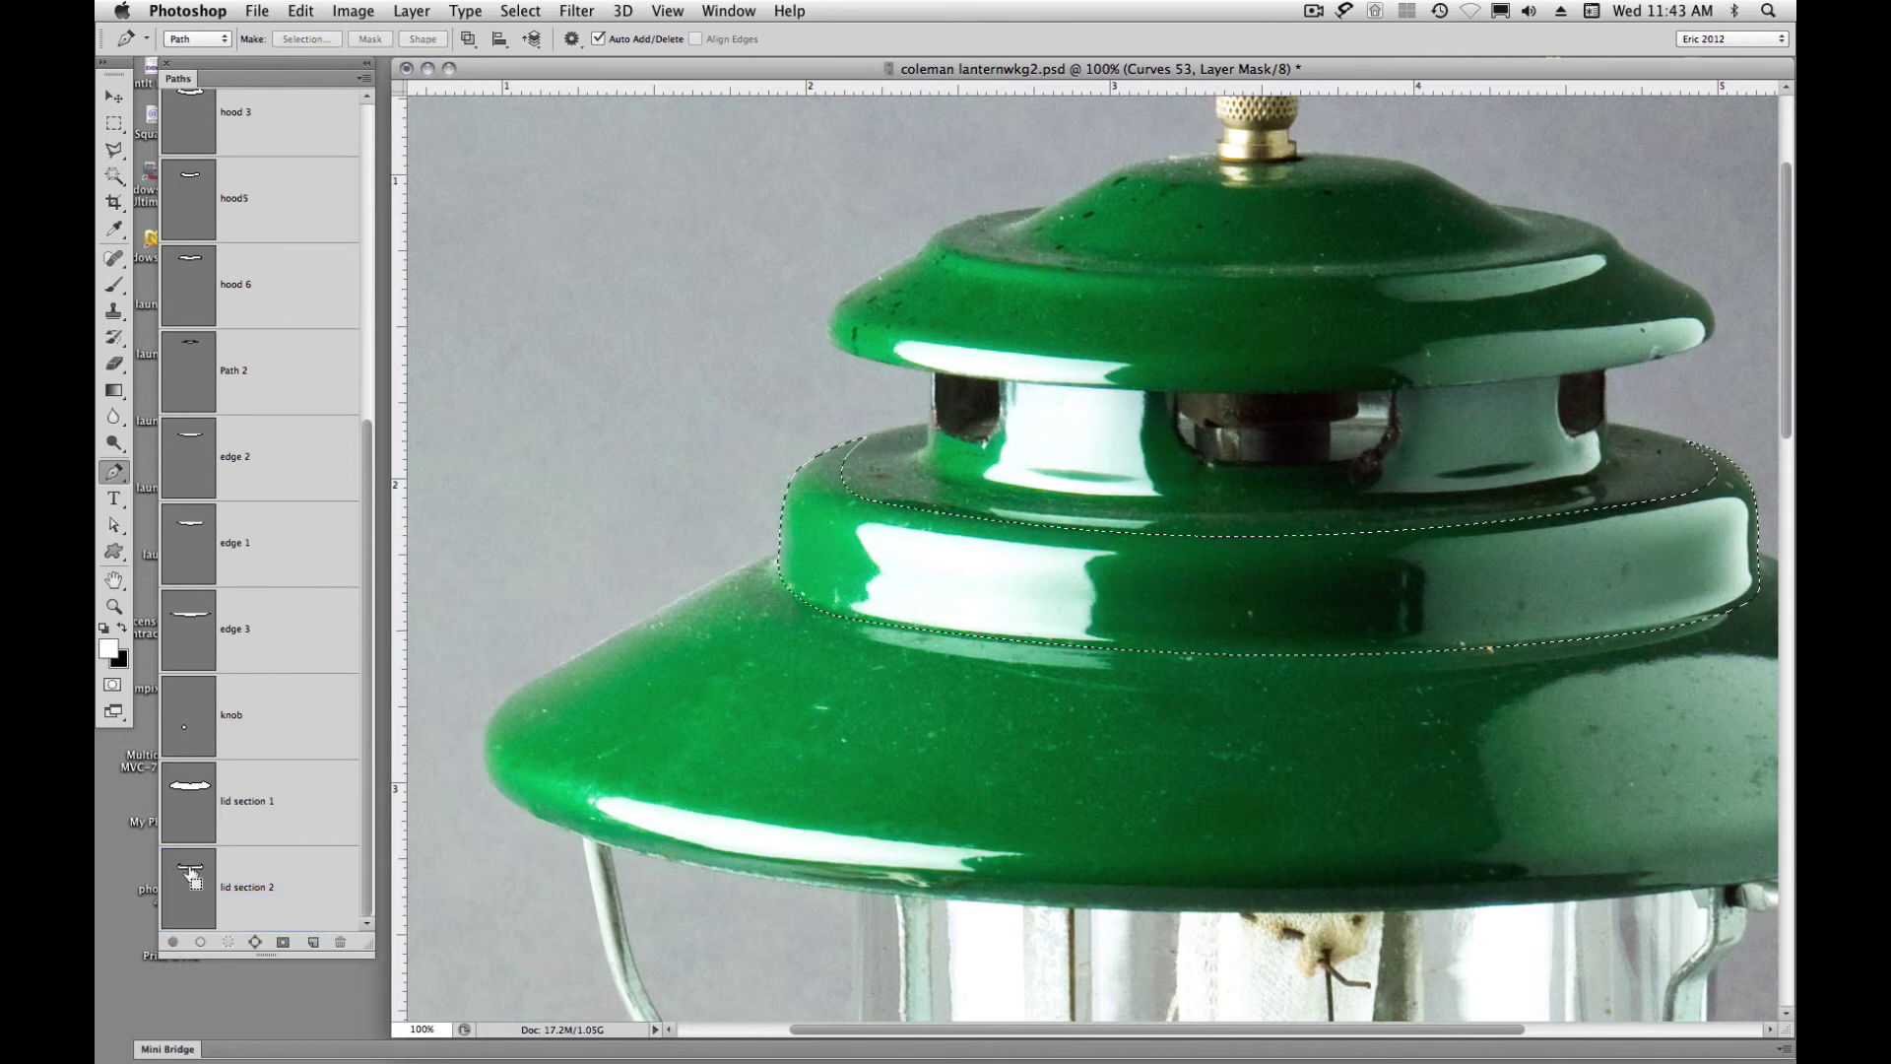
pyautogui.press('super+d')
pyautogui.moveTo(1222, 745); pyautogui.dragTo(1030, 751)
pyautogui.press('super+shift+d')
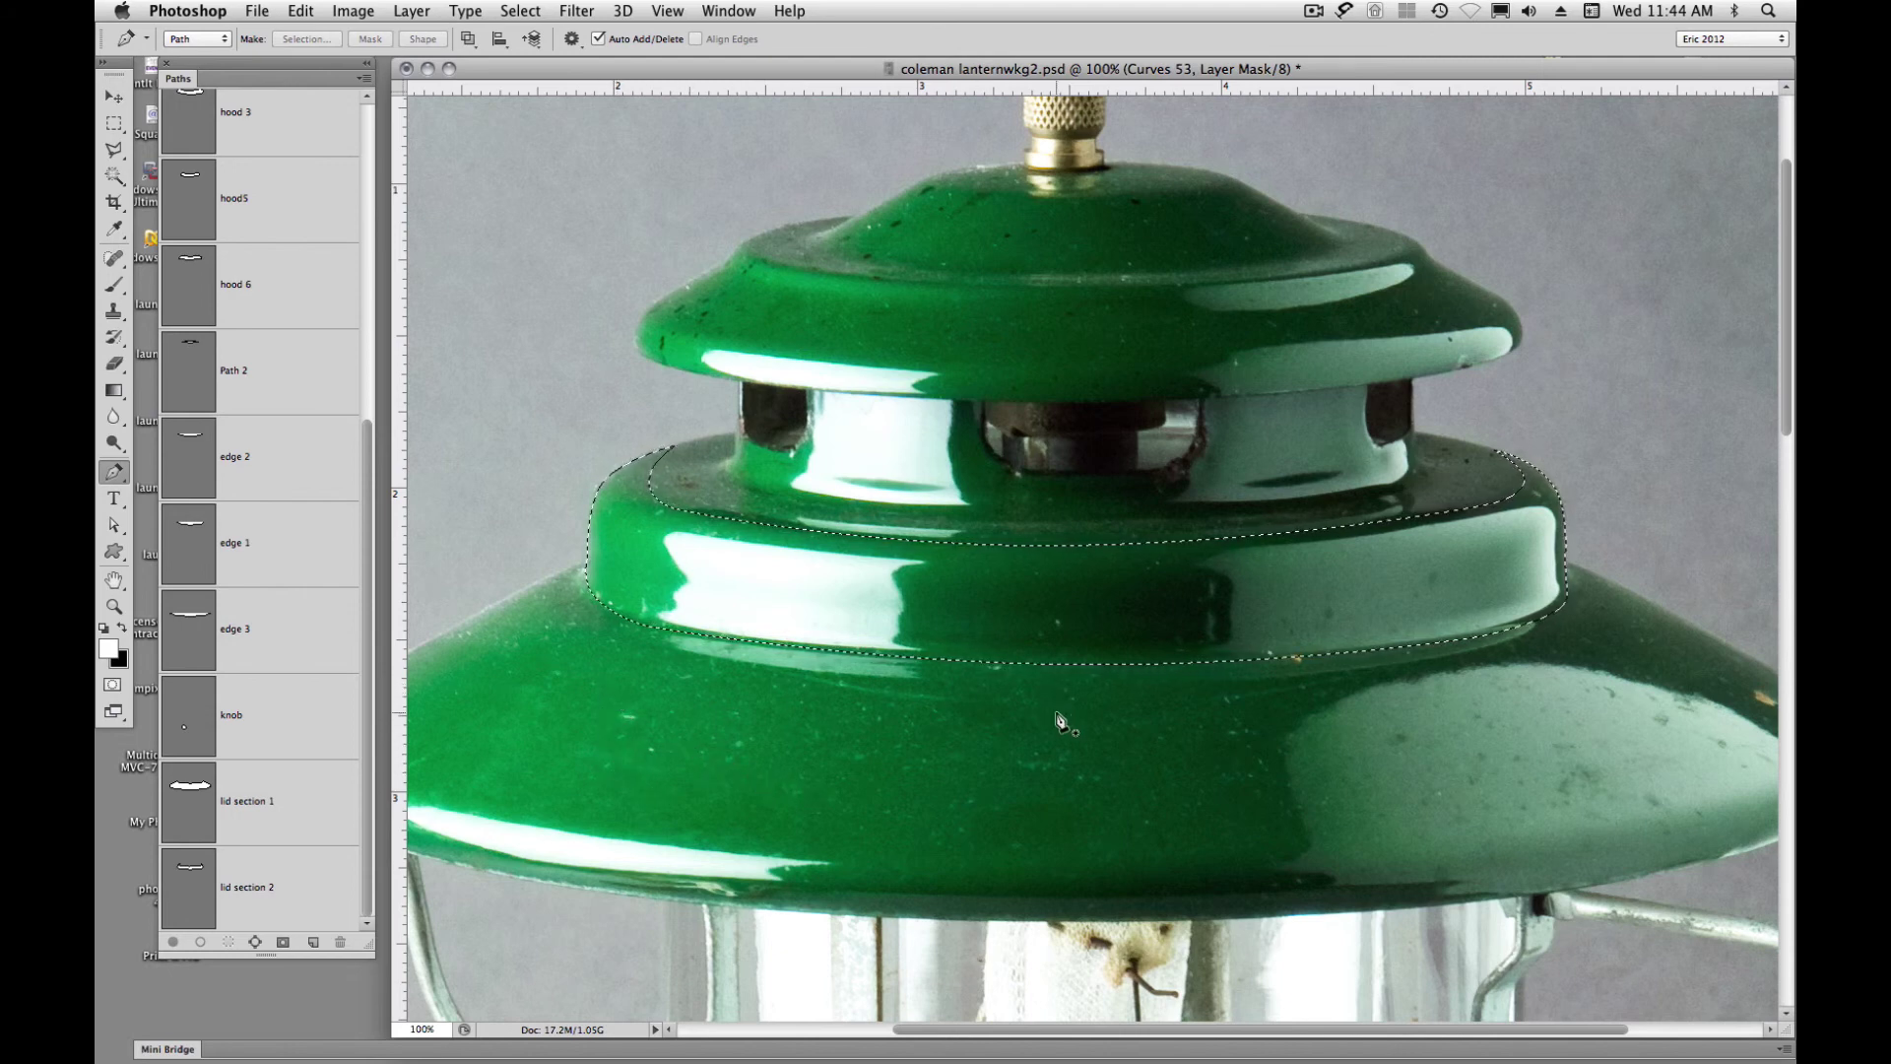
# Deselect, delete the Curves 53 adjustment layer, and zoom out to 50% to see the lantern
pyautogui.press('super+d')
pyautogui.press('BackSpace')
pyautogui.click(1100, 378)
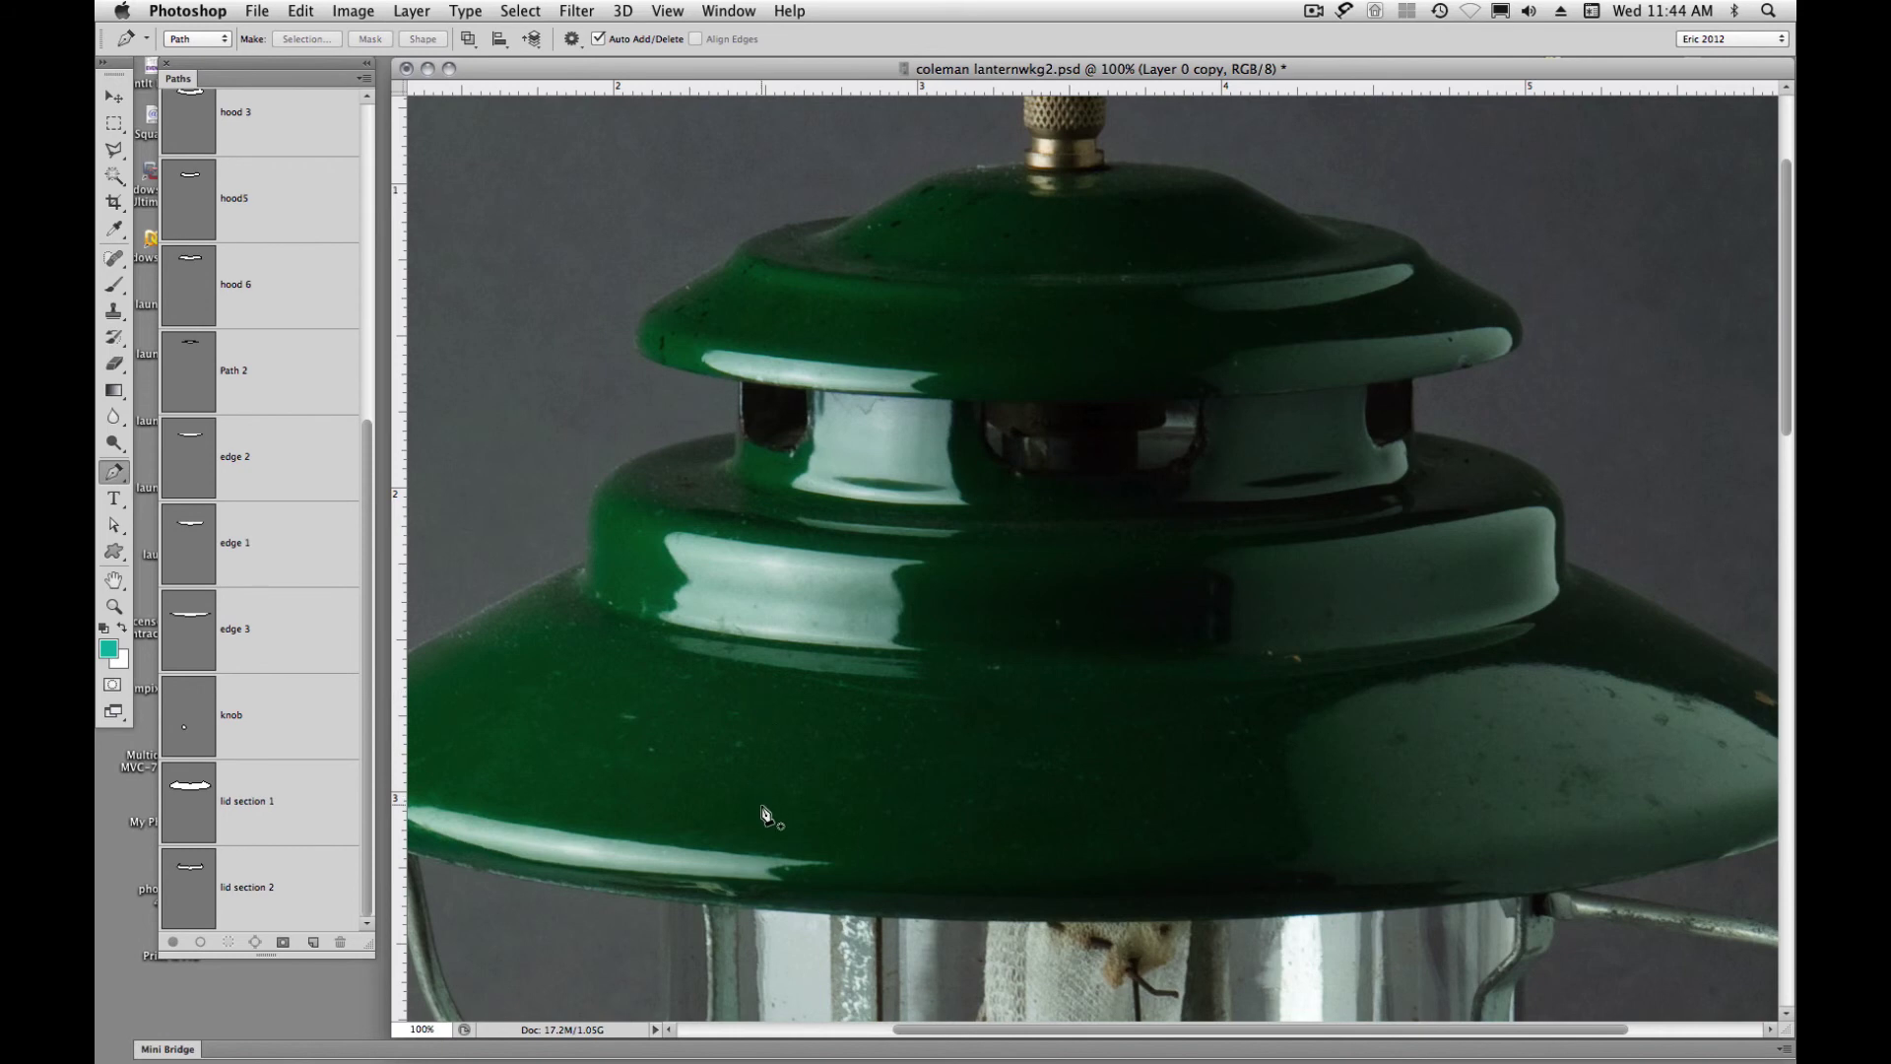
pyautogui.keyDown('alt'); pyautogui.keyDown('super'); pyautogui.click(976, 641); pyautogui.keyUp('super'); pyautogui.keyUp('alt')
pyautogui.keyDown('alt'); pyautogui.keyDown('super'); pyautogui.click(976, 640); pyautogui.keyUp('super'); pyautogui.keyUp('alt')
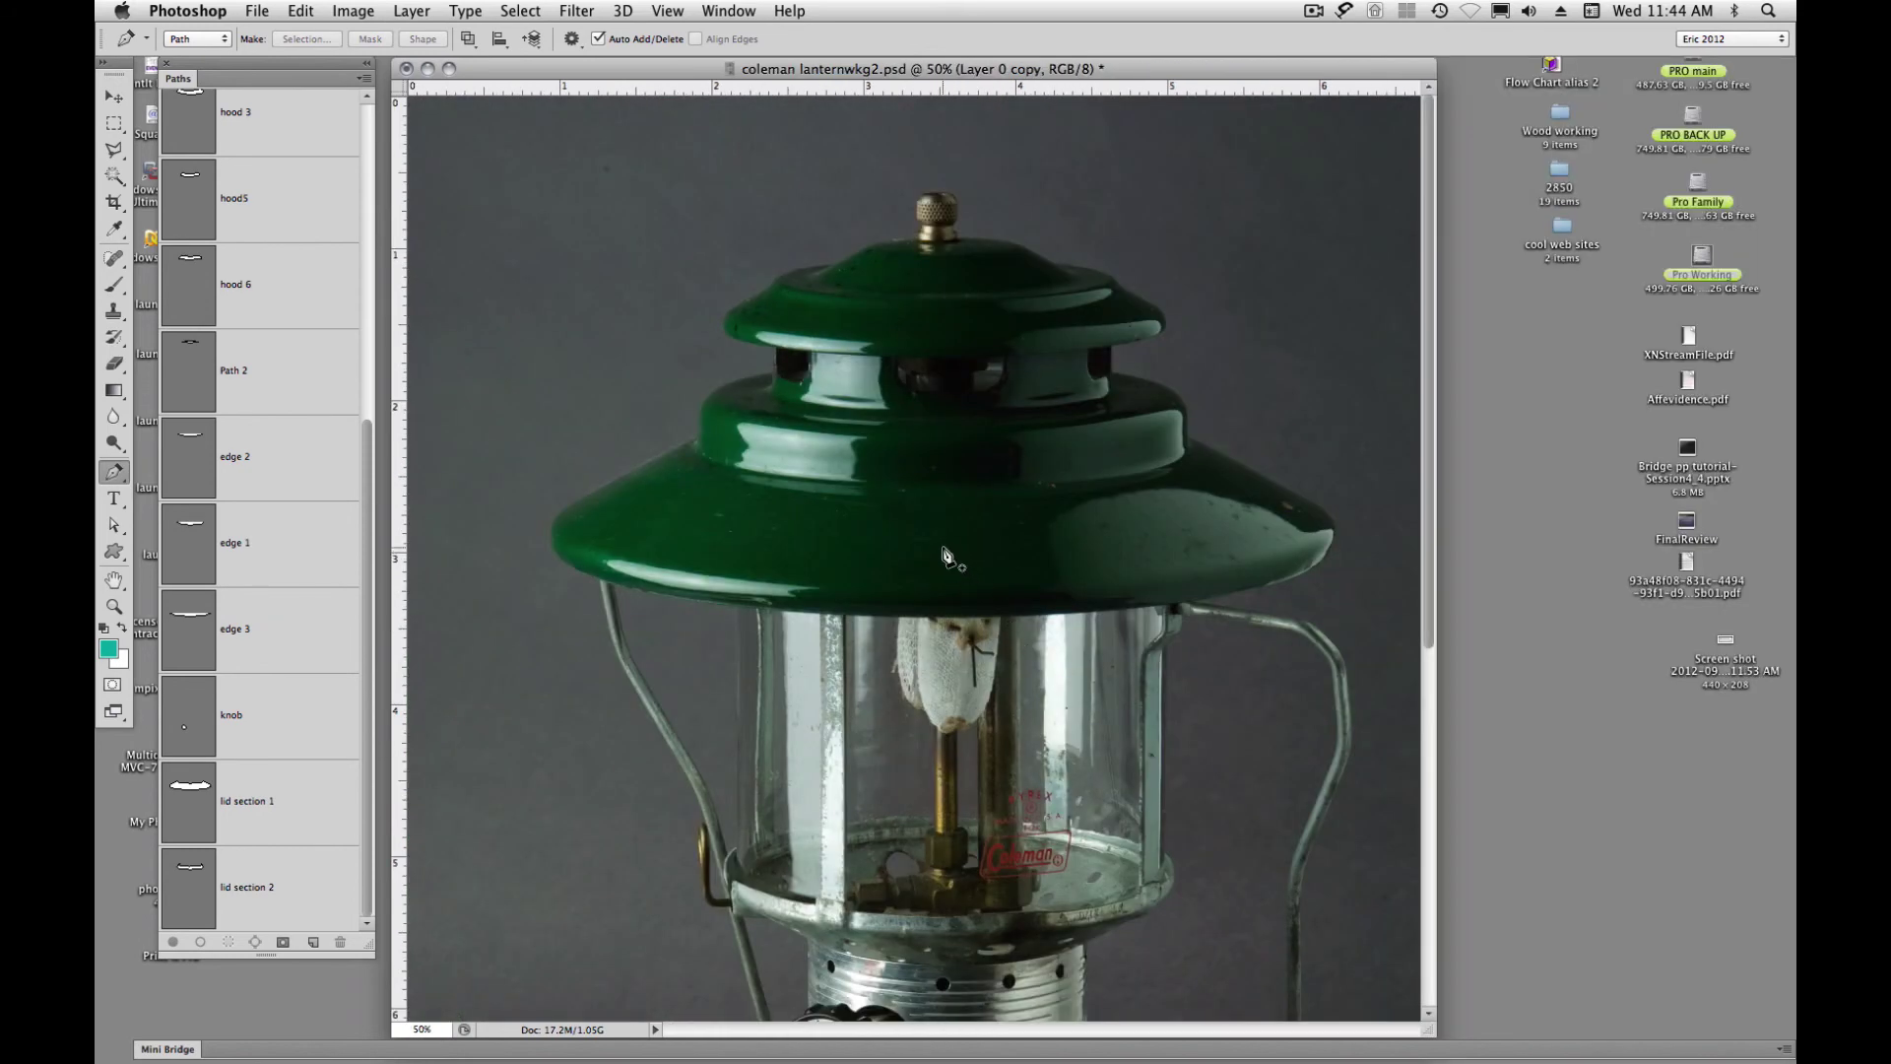
# Load lid section 1, then lid section 2, as selections to compare their hood tiers
pyautogui.keyDown('super'); pyautogui.click(191, 794); pyautogui.keyUp('super')
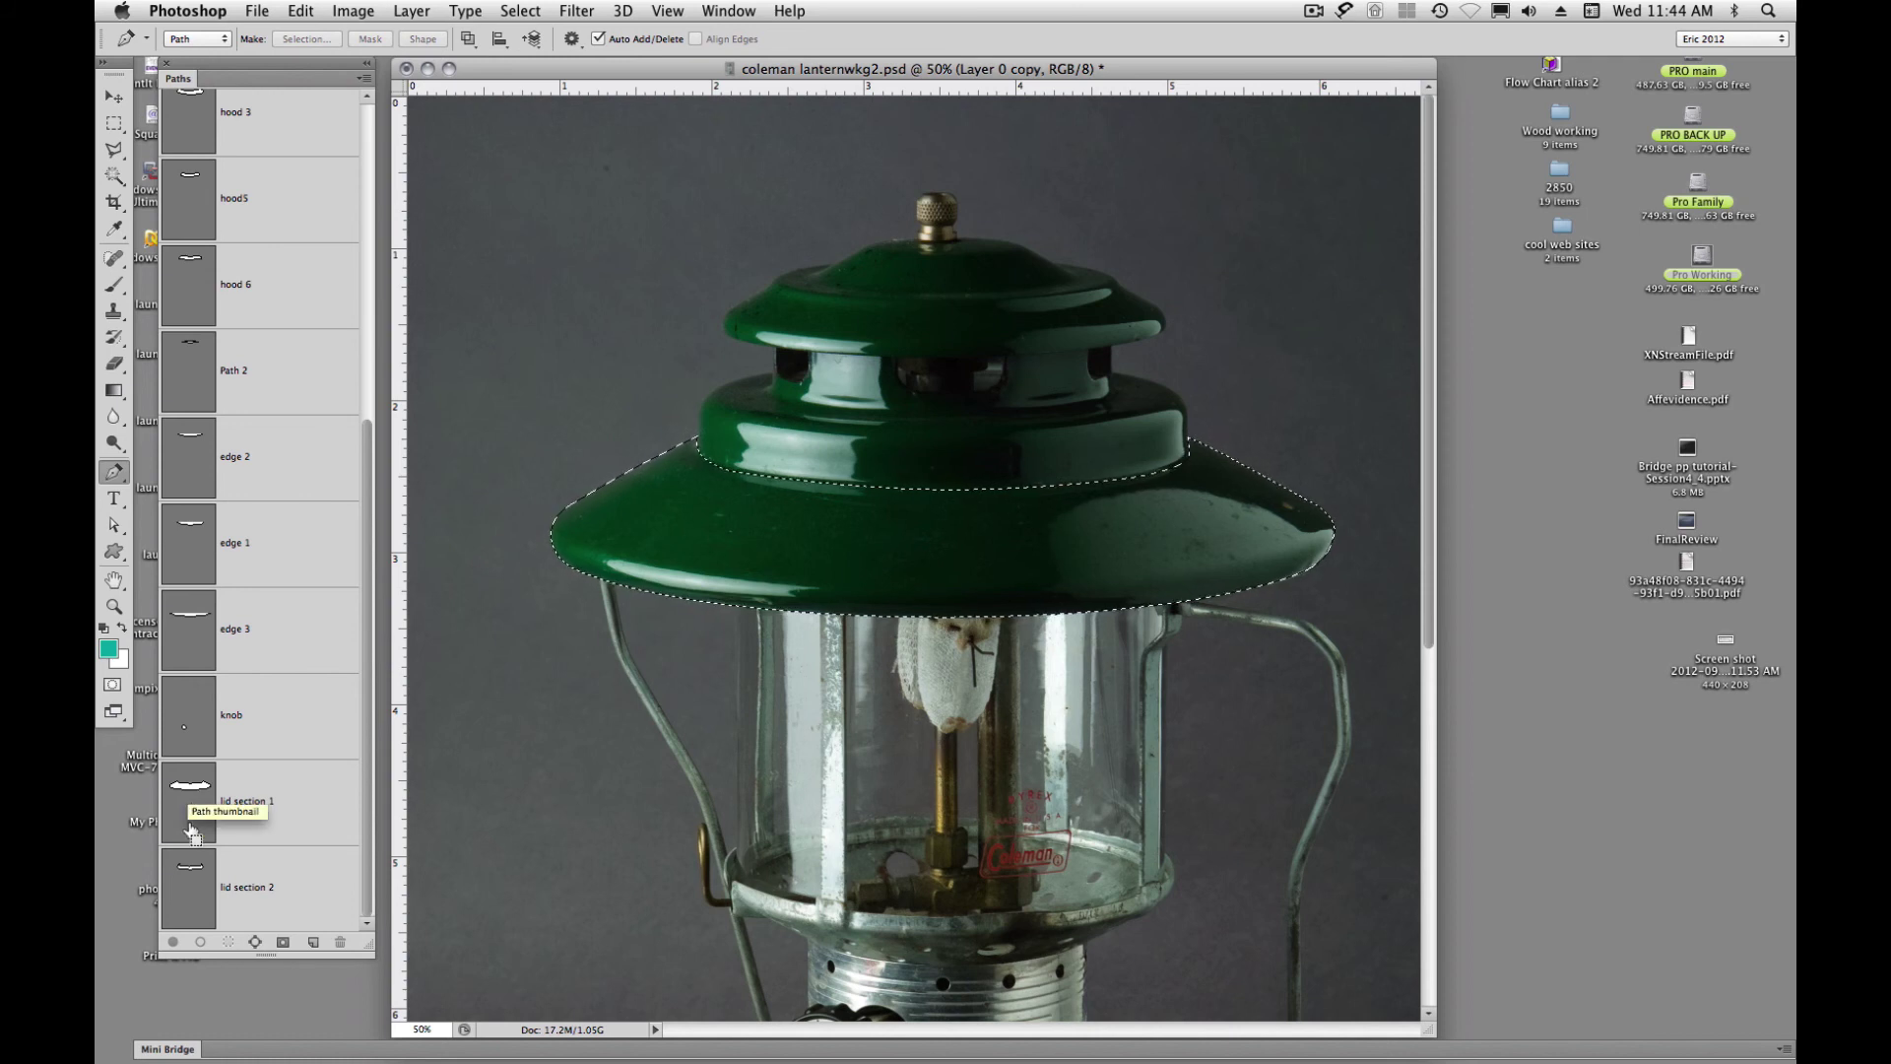
pyautogui.keyDown('super'); pyautogui.click(192, 871); pyautogui.keyUp('super')
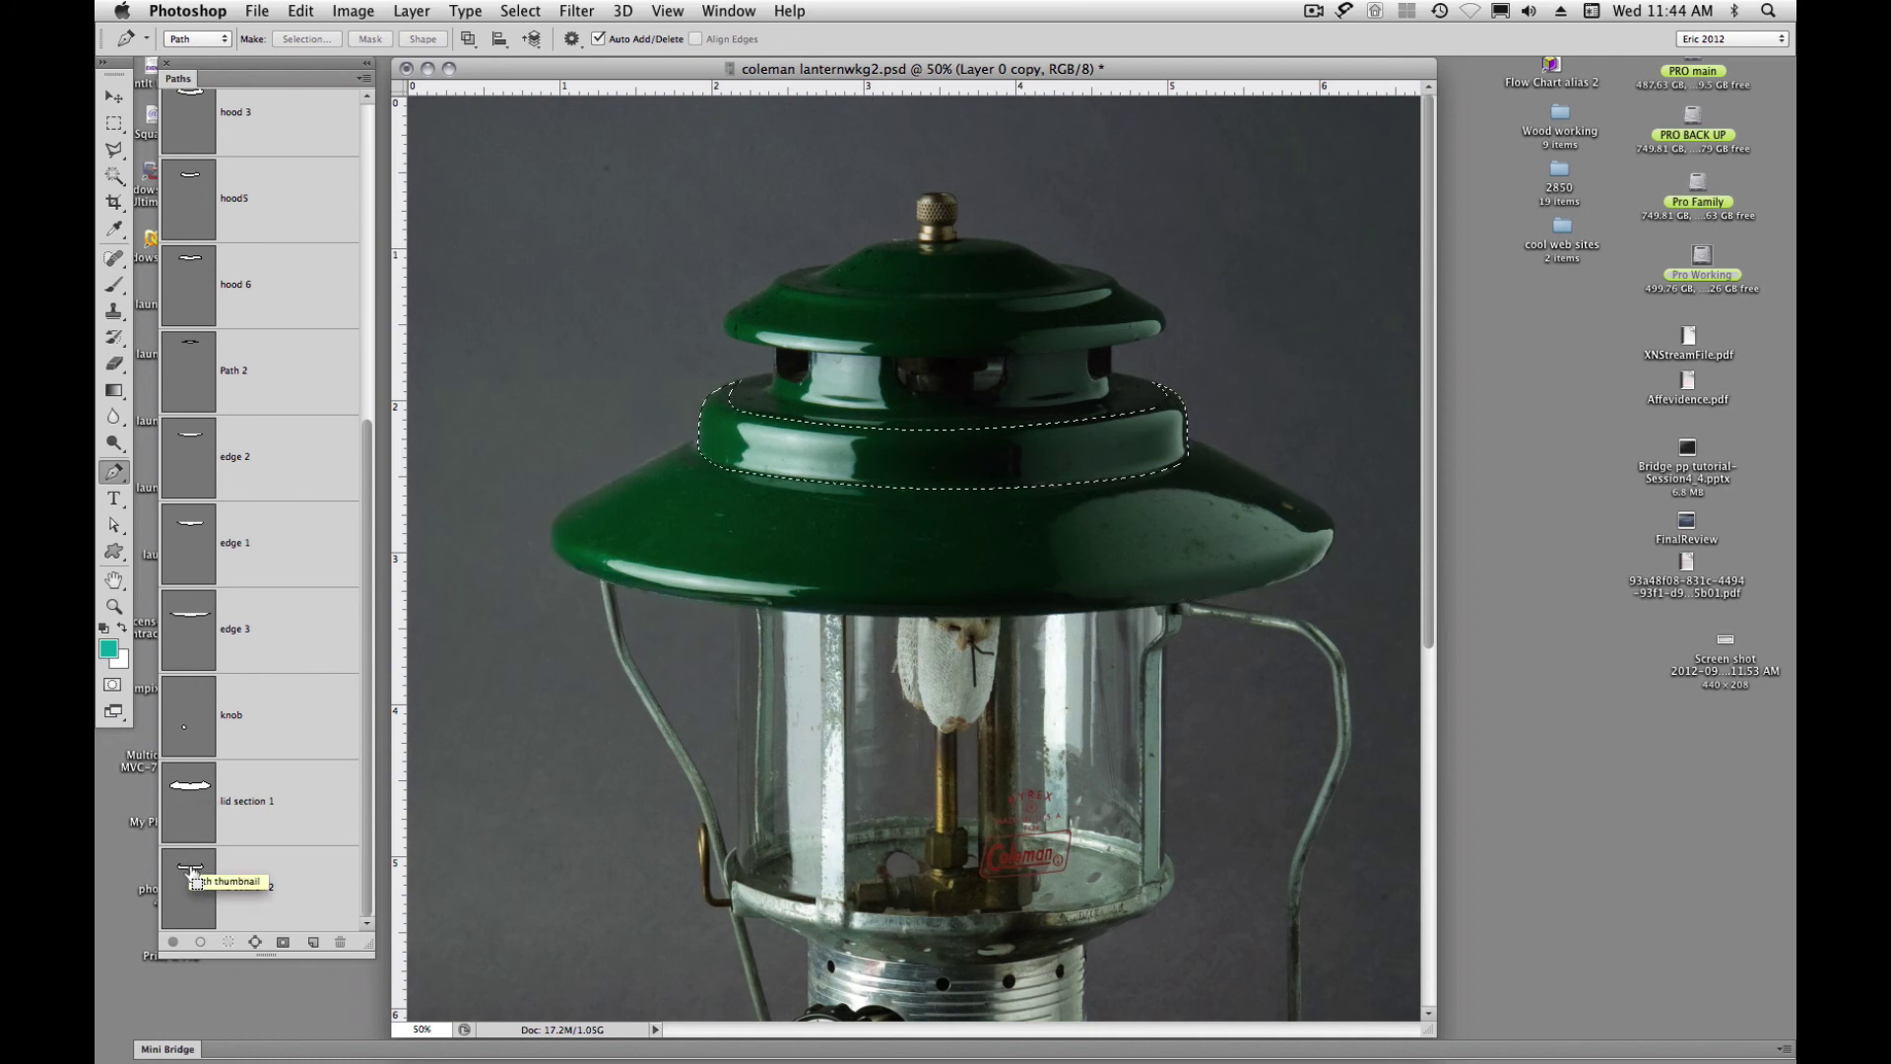